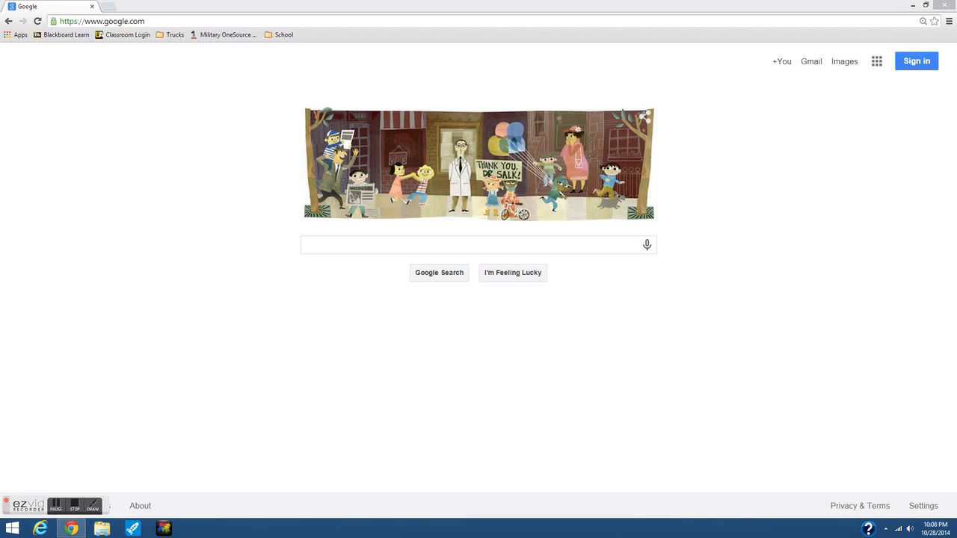
Open the Google sign-in page from the homepage's Sign in button.
click(918, 62)
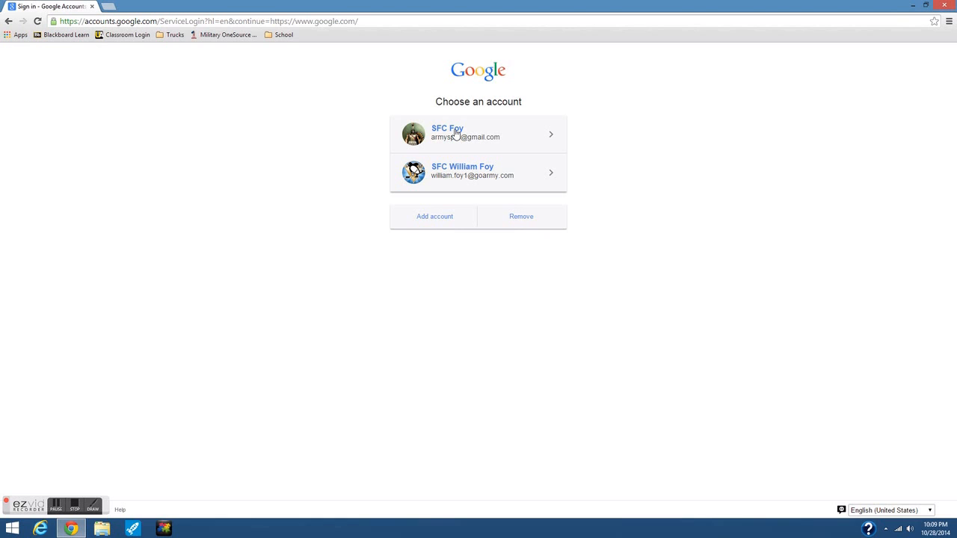
Sign in with the first saved account by entering its password.
click(455, 132)
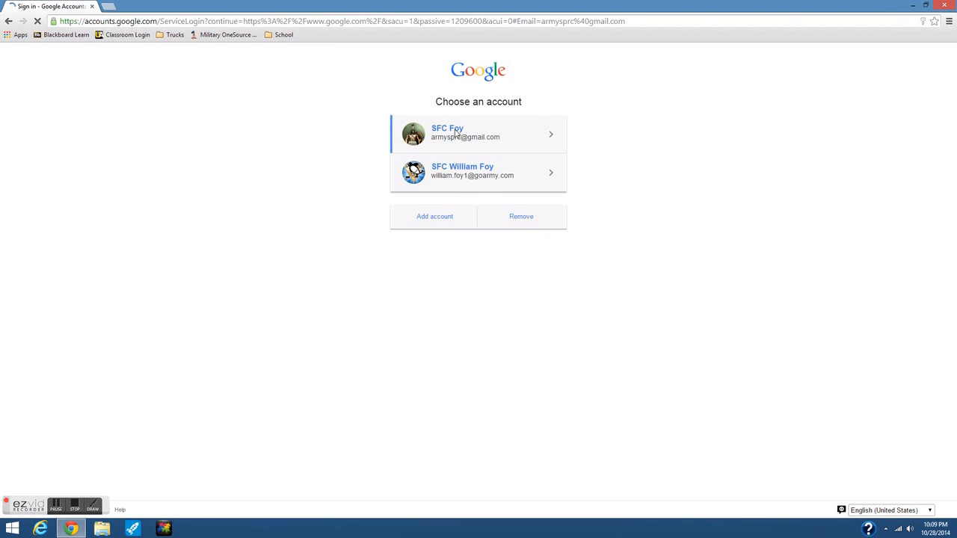
text(•••)
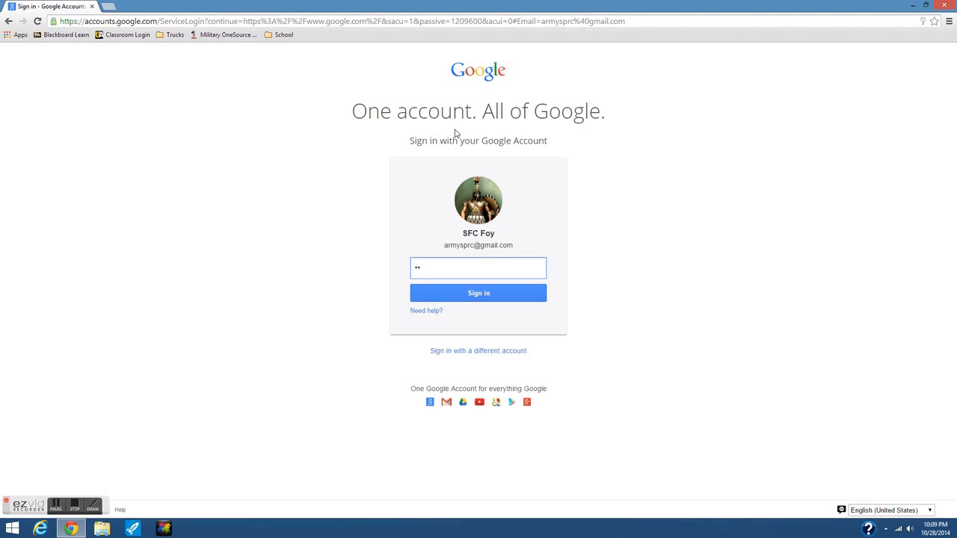
text(••••••••)
key(Return)
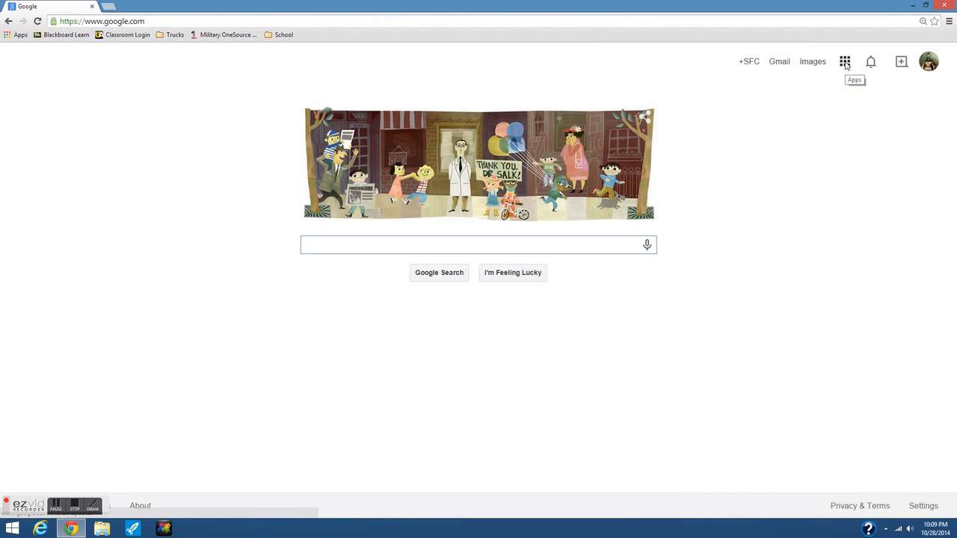
Open Google Calendar from the apps grid and switch one colleague's shared calendar back off.
click(845, 65)
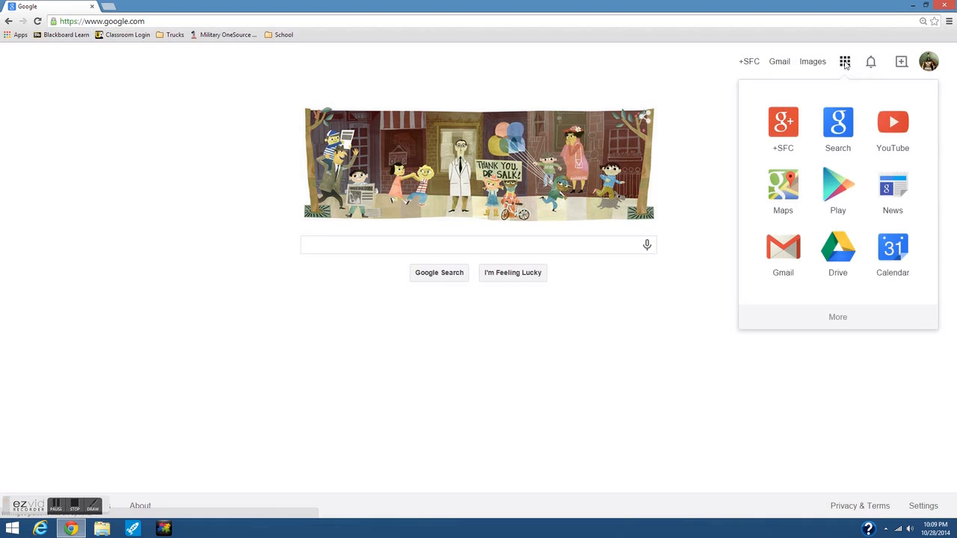
click(892, 260)
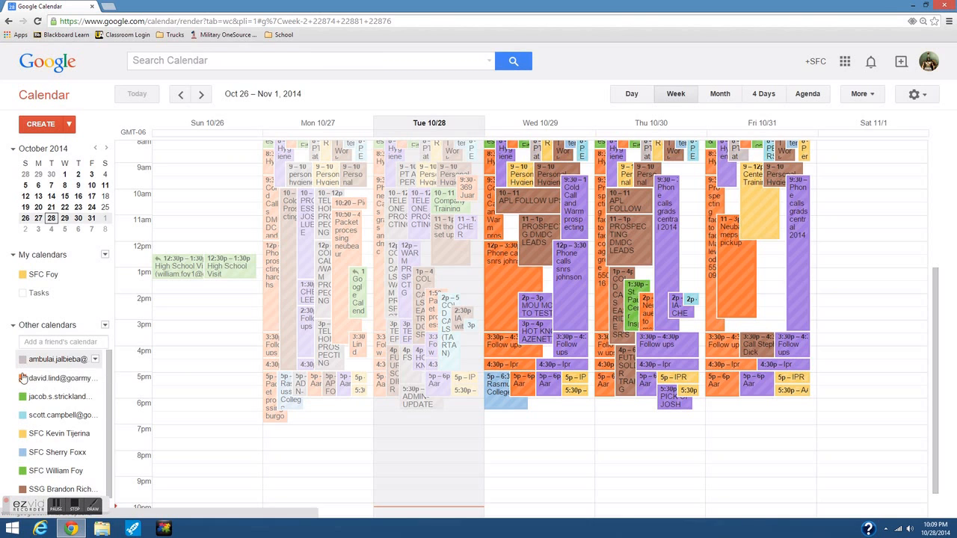
click(23, 378)
click(23, 381)
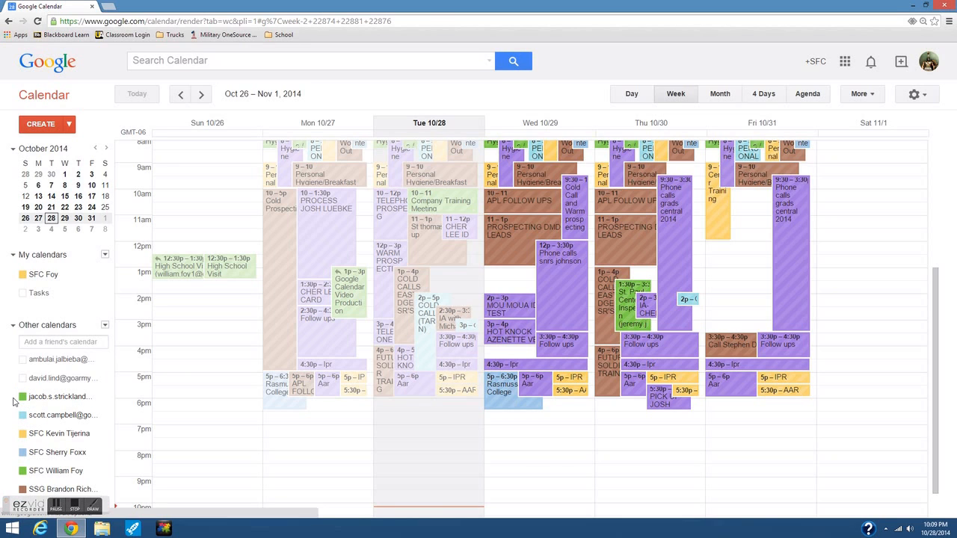
scroll(15, 402, down, 1)
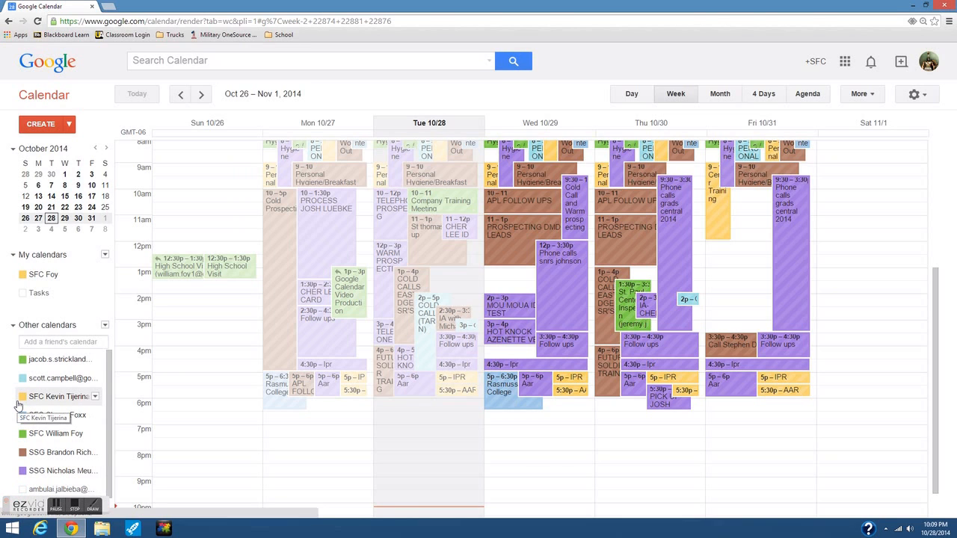
Uncheck the other colleagues' shared calendars, including the purple one, leaving the brown calendar visible.
click(22, 359)
click(22, 378)
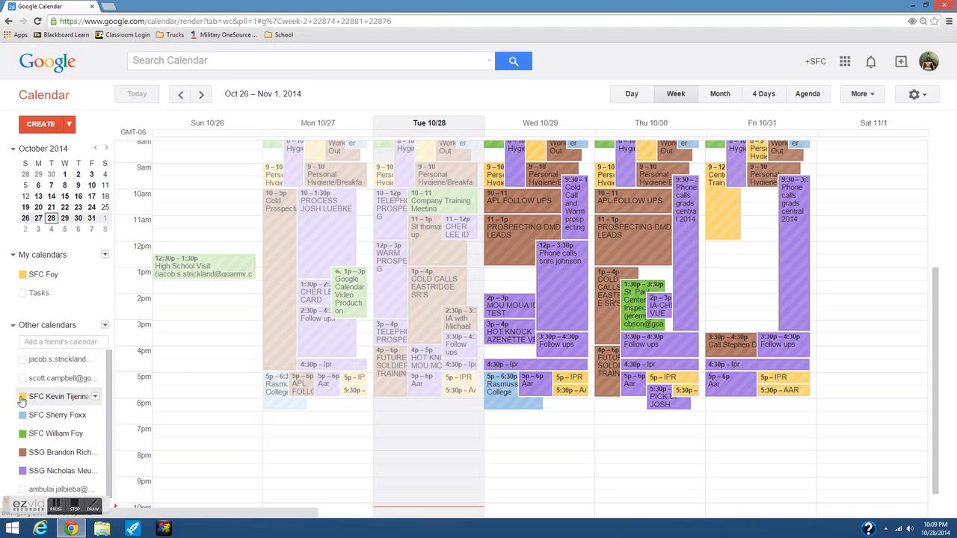
click(22, 396)
click(23, 415)
click(22, 434)
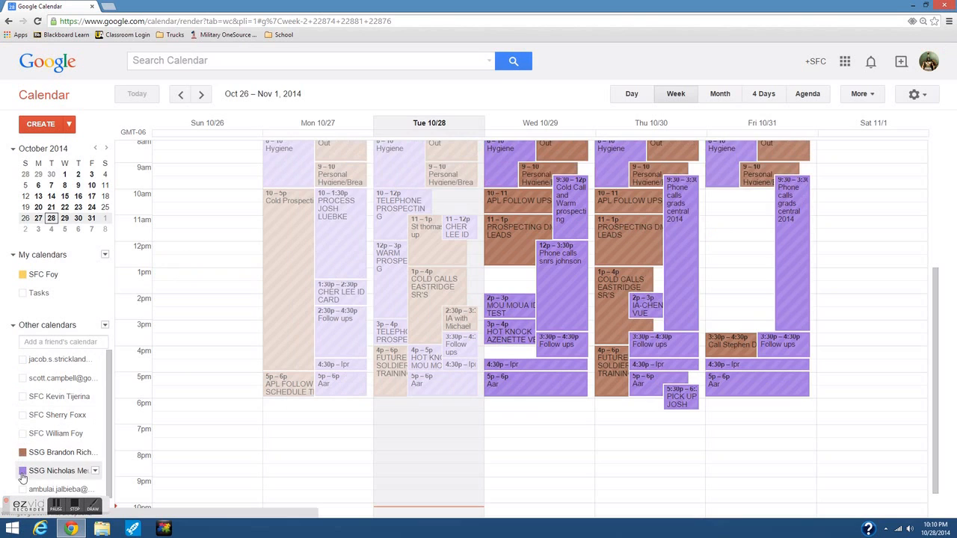
click(23, 472)
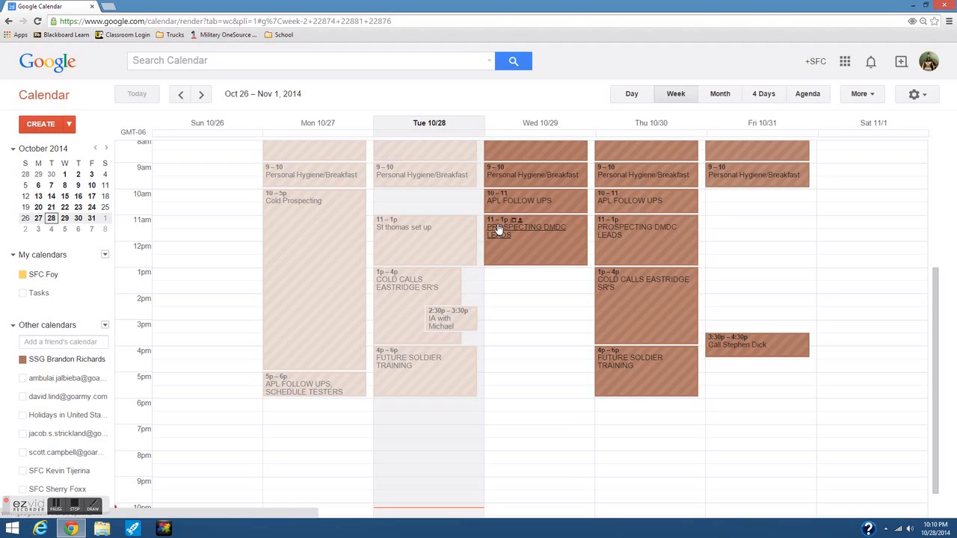
double_click(536, 252)
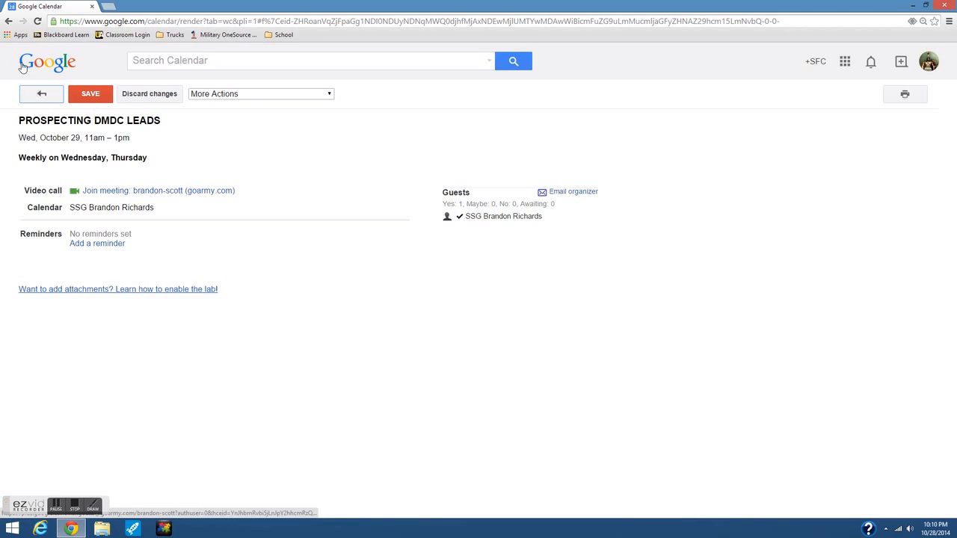
click(47, 95)
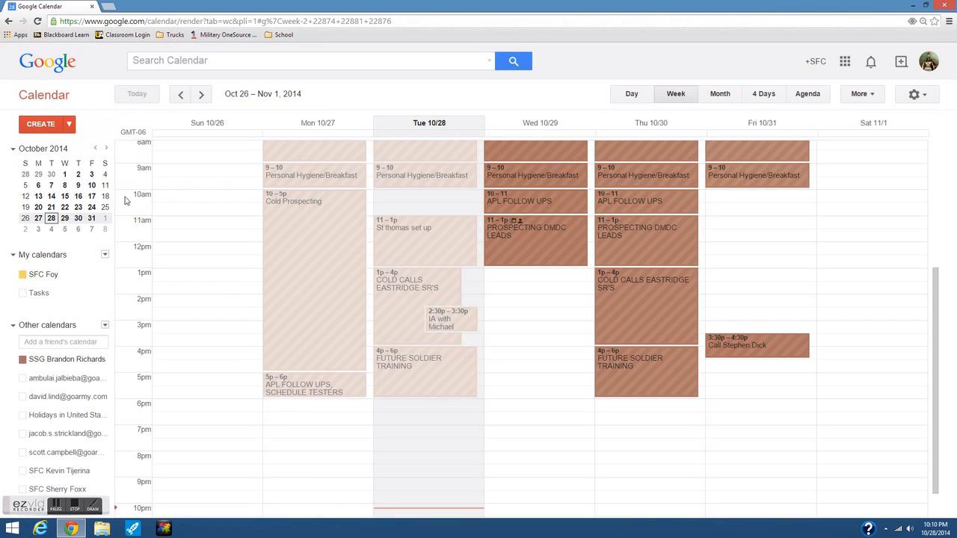
Create a new event titled Follow-Ups dated 10/29/2014.
click(41, 127)
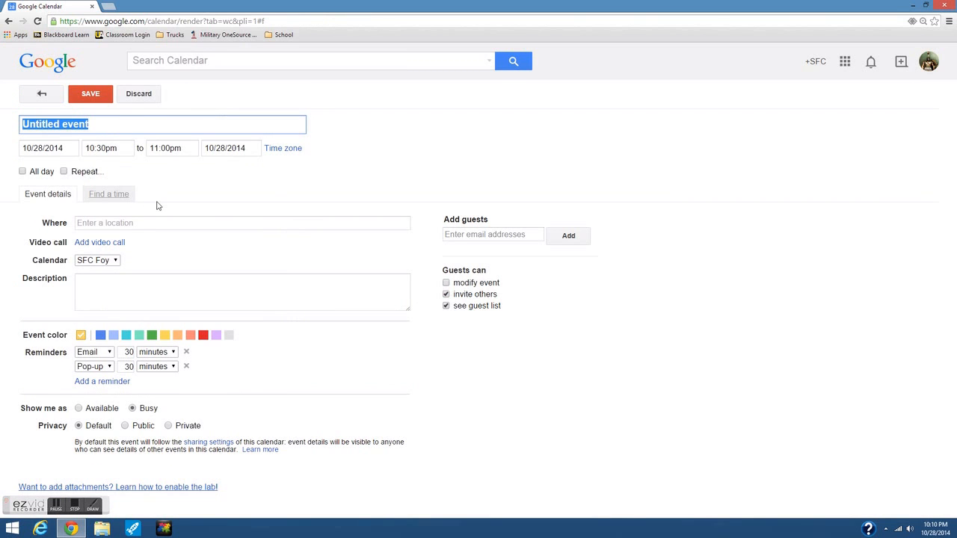
text(Fo)
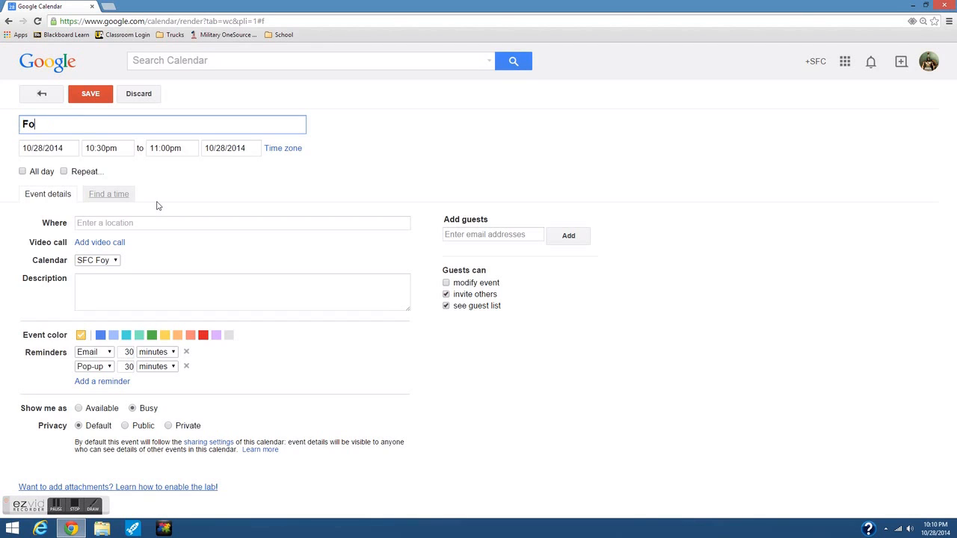
text(llow-Ups)
click(107, 148)
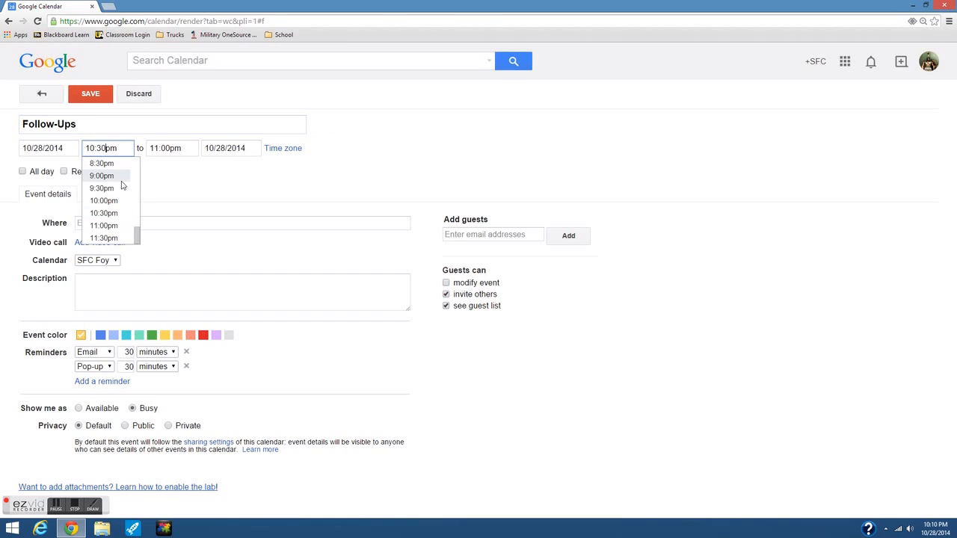
click(43, 148)
key(BackSpace)
text(9)
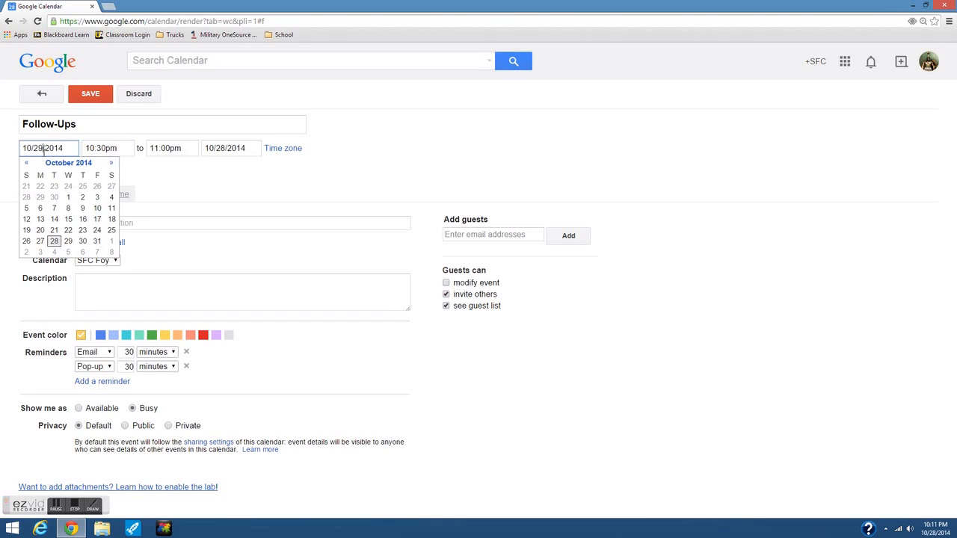
Set the Follow-Ups time to 11:30am–12:00pm.
click(104, 148)
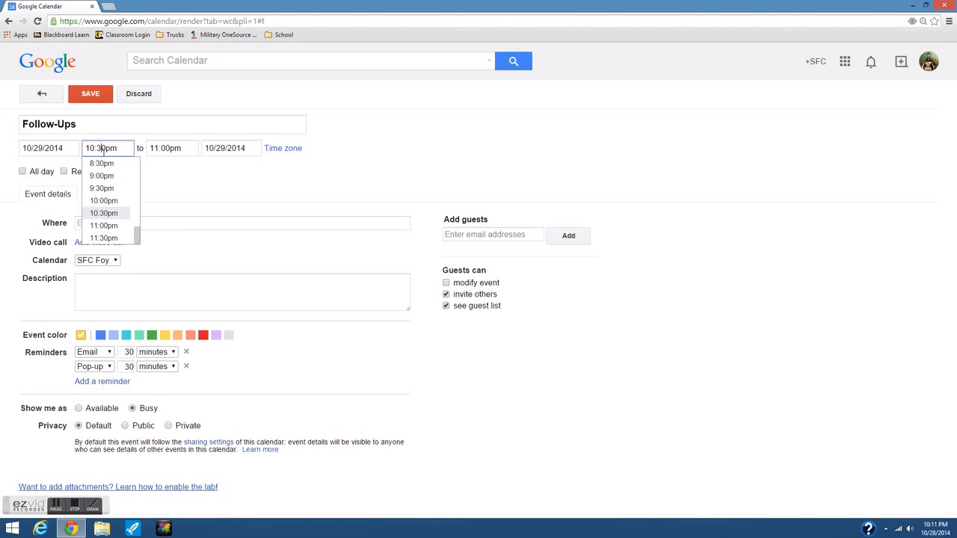
click(104, 238)
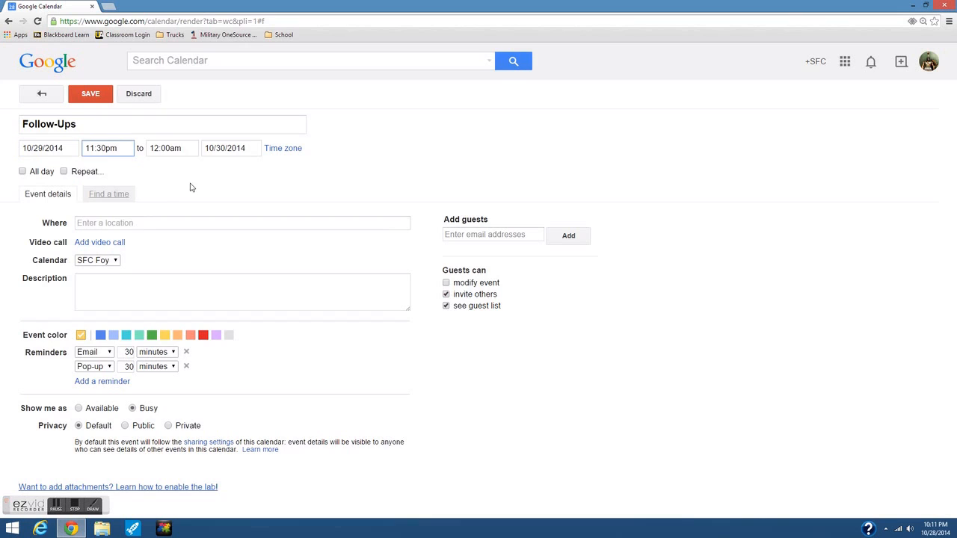
click(116, 148)
drag(138, 238, 137, 199)
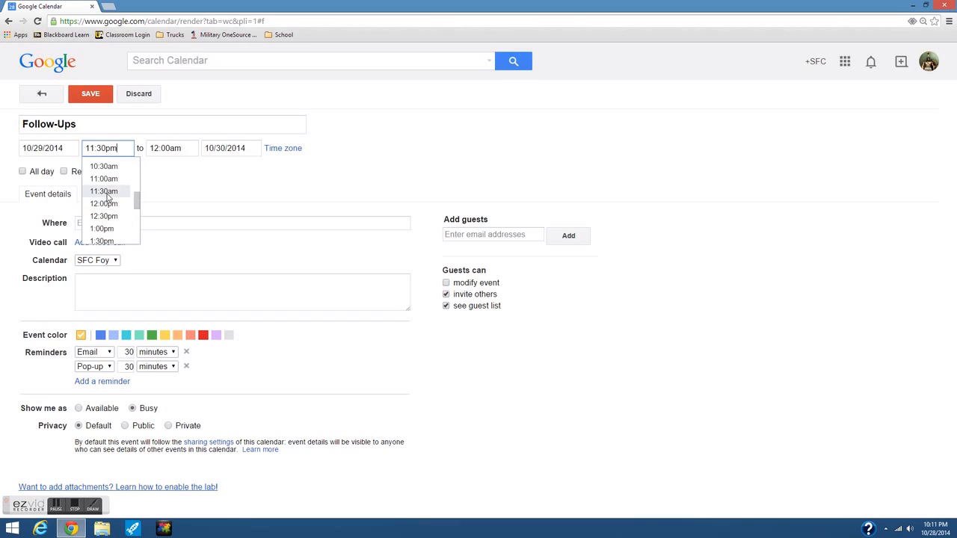
click(104, 192)
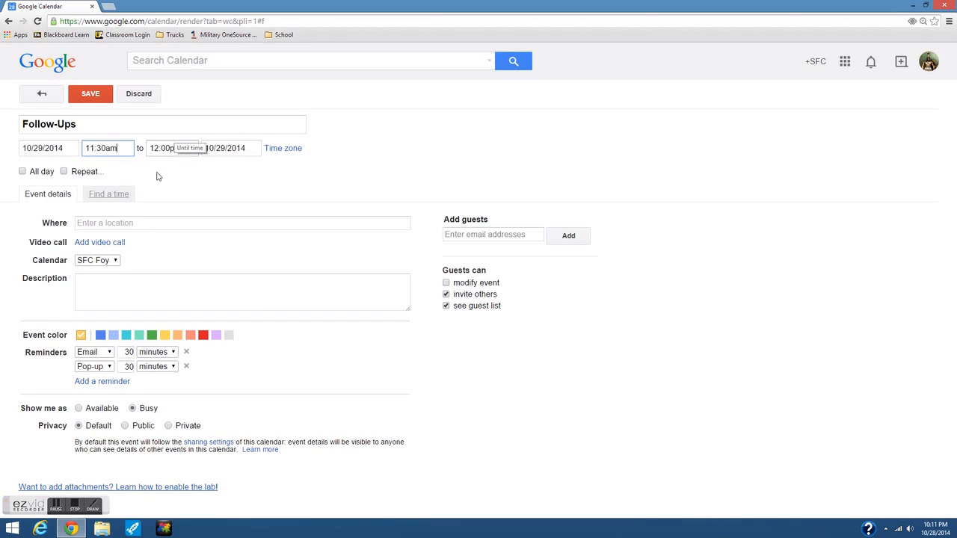
click(112, 222)
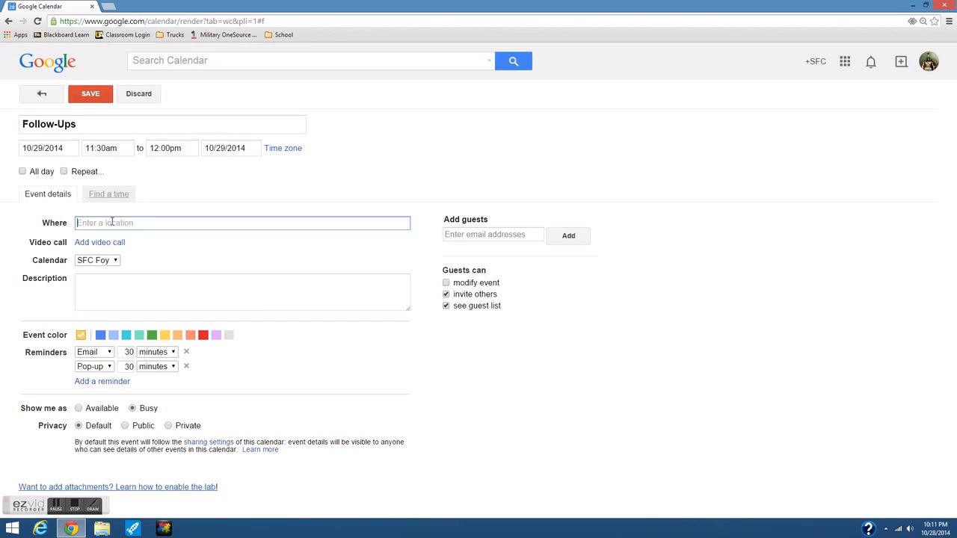
Set the location to Saint Paul, MN 55104 and note the first applicant's surname and street address.
text(55104)
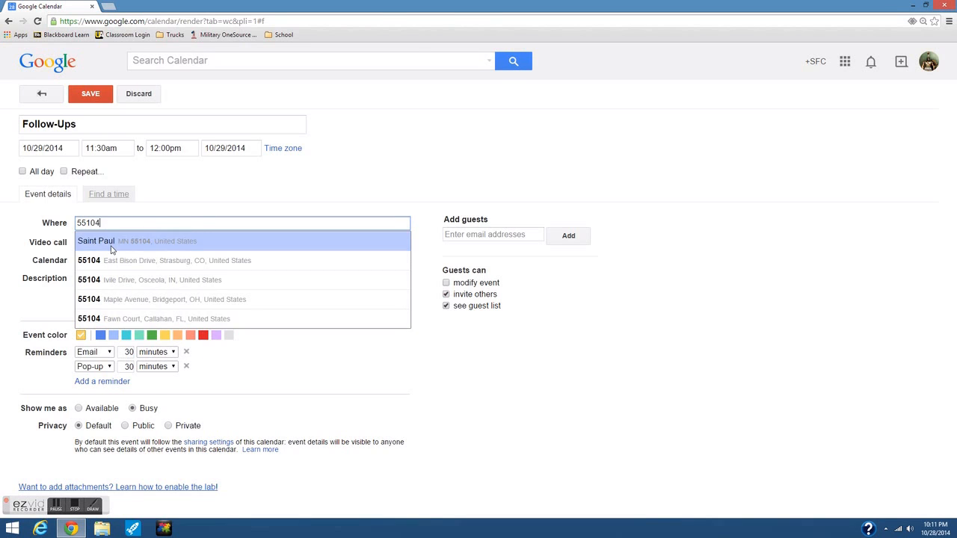
click(111, 244)
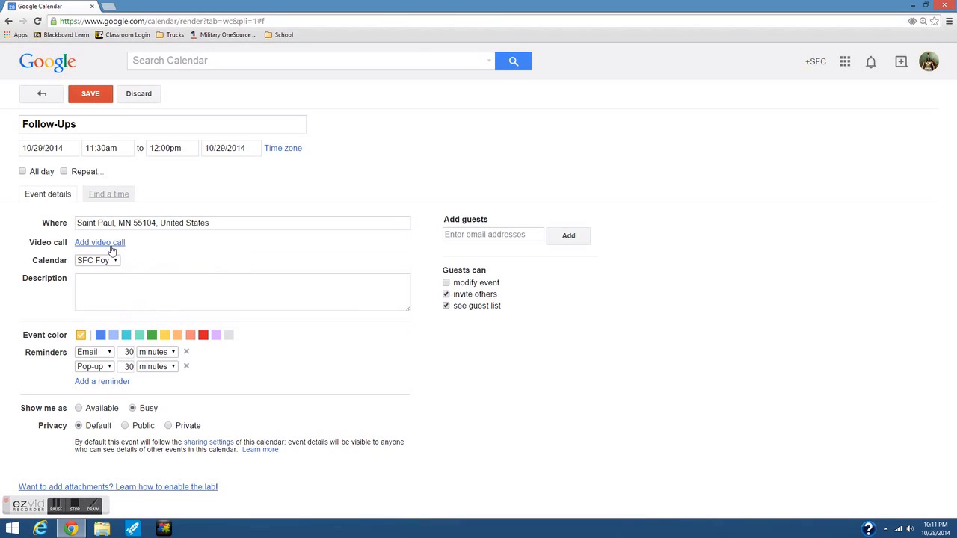
click(94, 286)
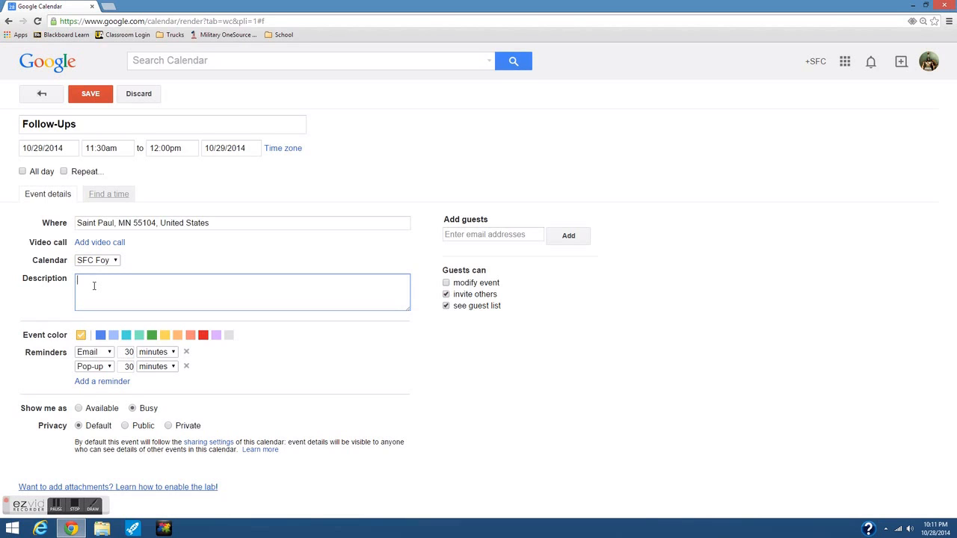
text(JOhn)
key(BackSpace)
key(BackSpace)
key(BackSpace)
text(ones)
key(Return)
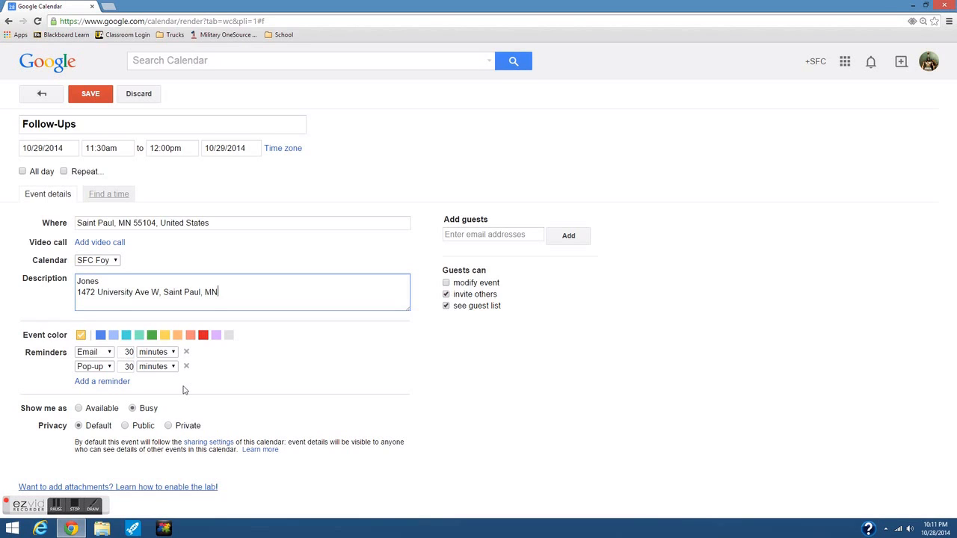
Add a second applicant's surname and Saint Paul street address to the notes.
key(Return)
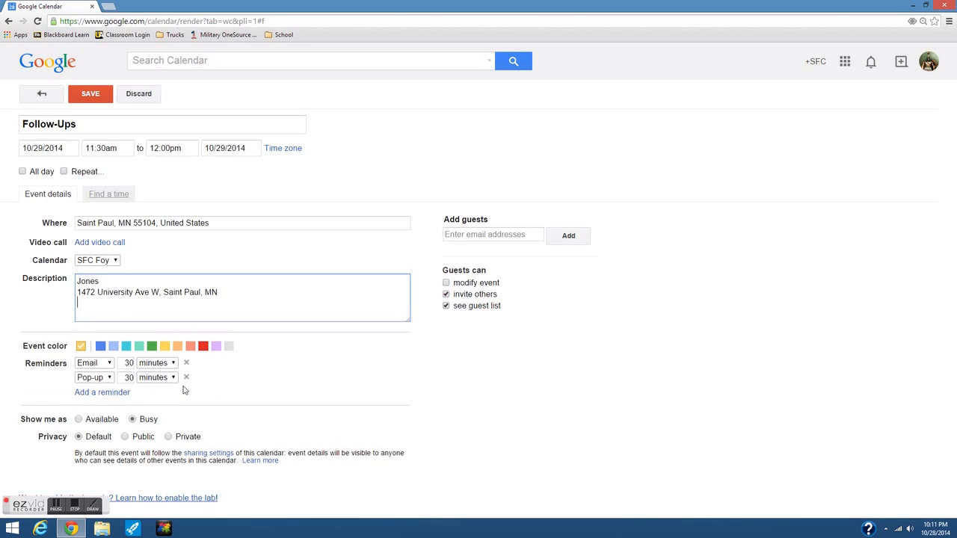
key(Return)
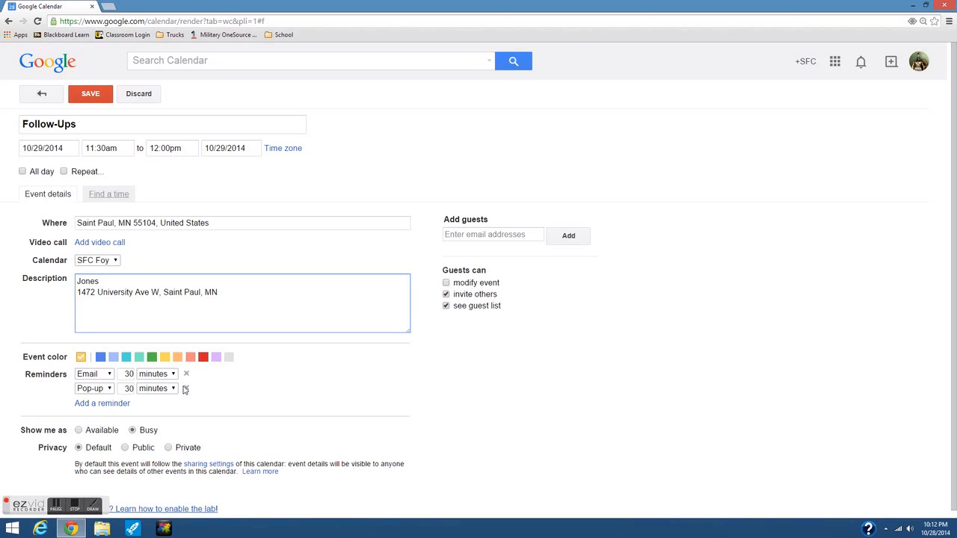
text(Thompson)
key(Return)
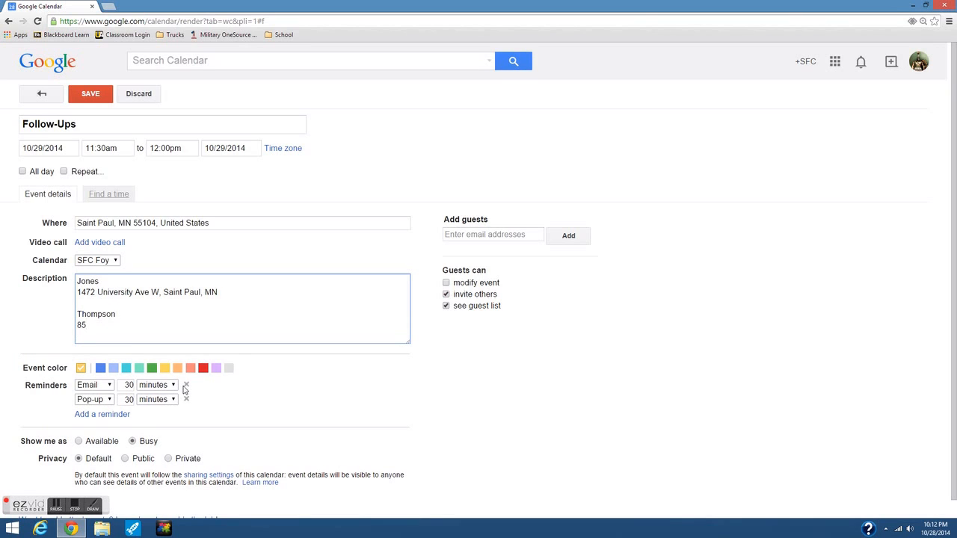
Remove the email reminder, set the pop-up reminder to 3 minutes, and enter a guest's e-mail.
click(109, 385)
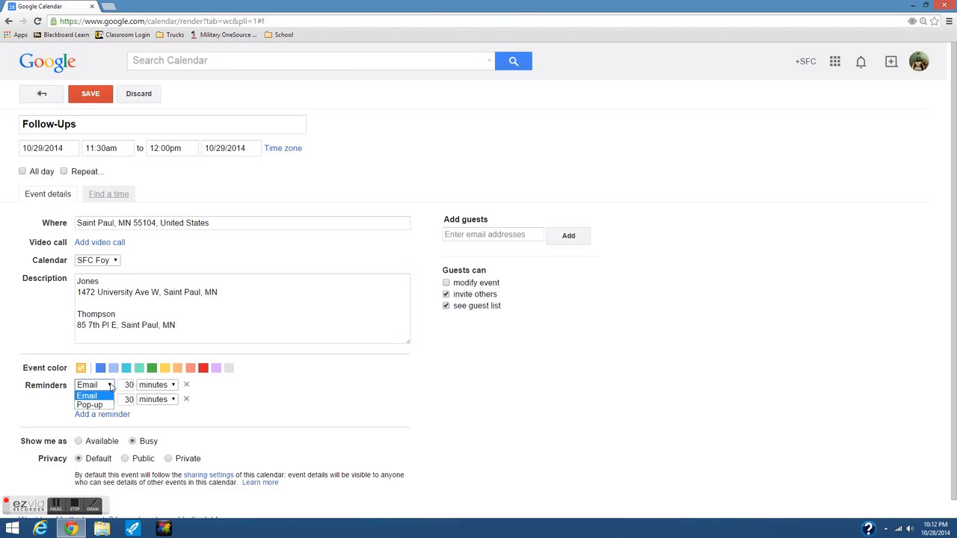
click(187, 386)
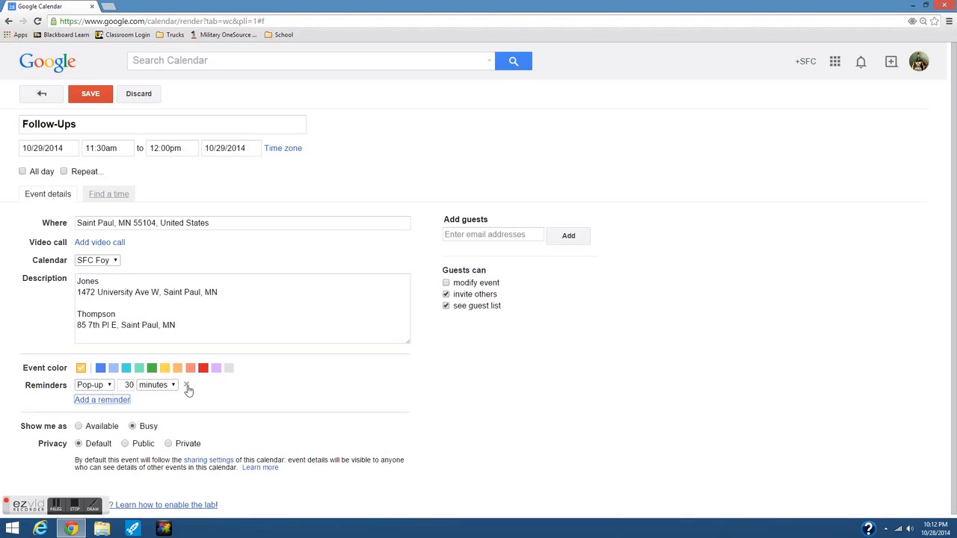
double_click(136, 386)
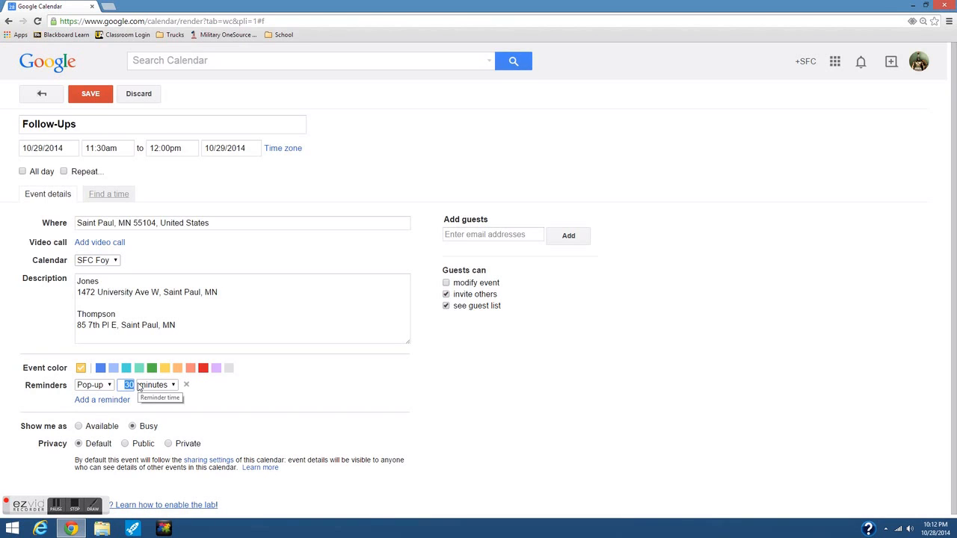
text(3)
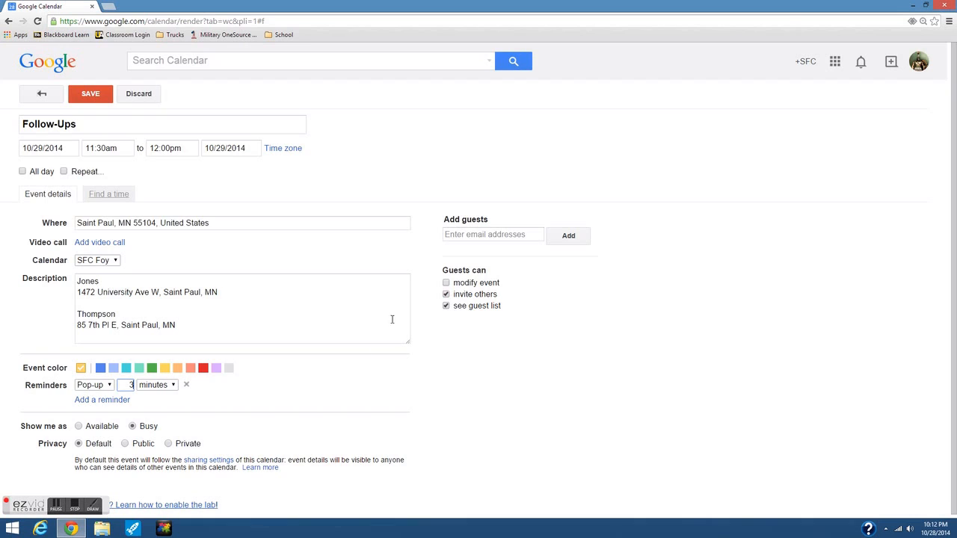
click(459, 235)
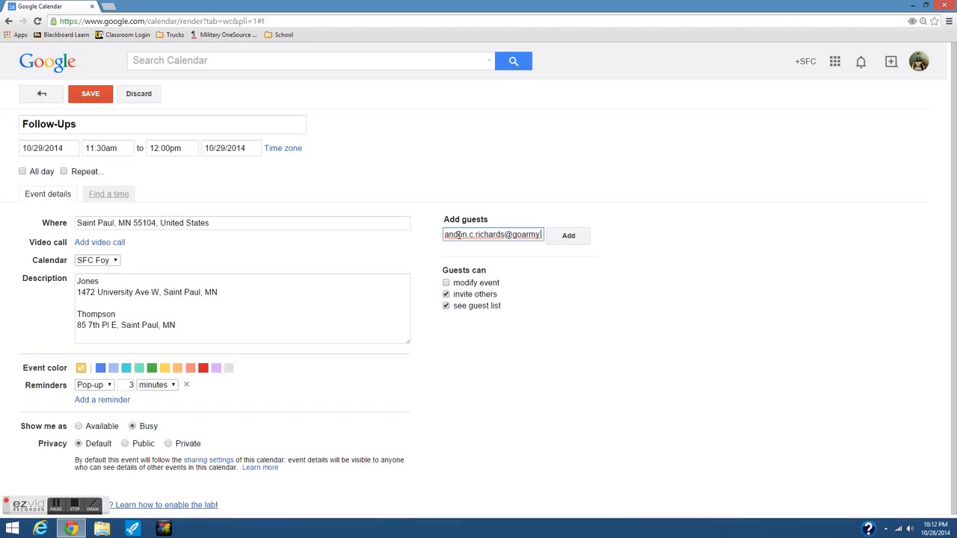
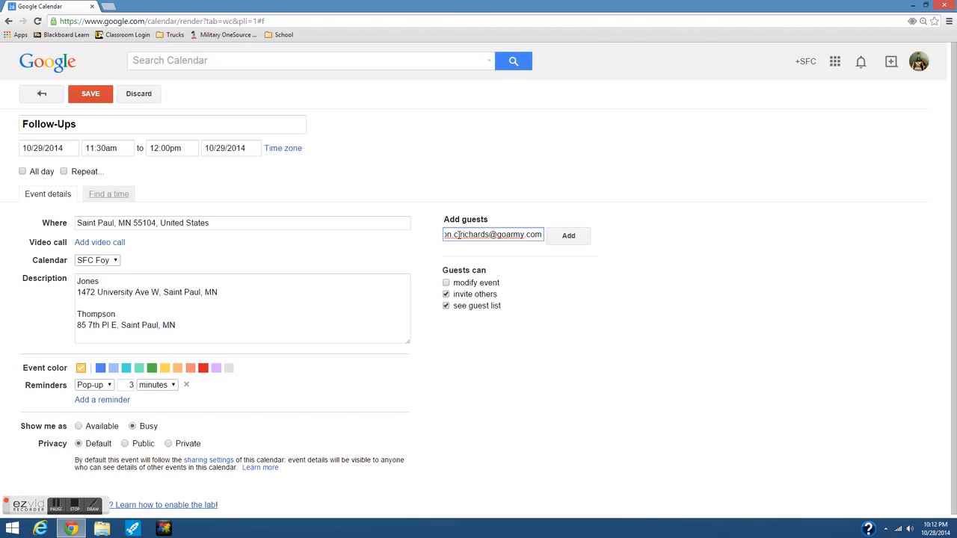
Add the guest, save Follow-Ups, and send the invitations.
click(566, 235)
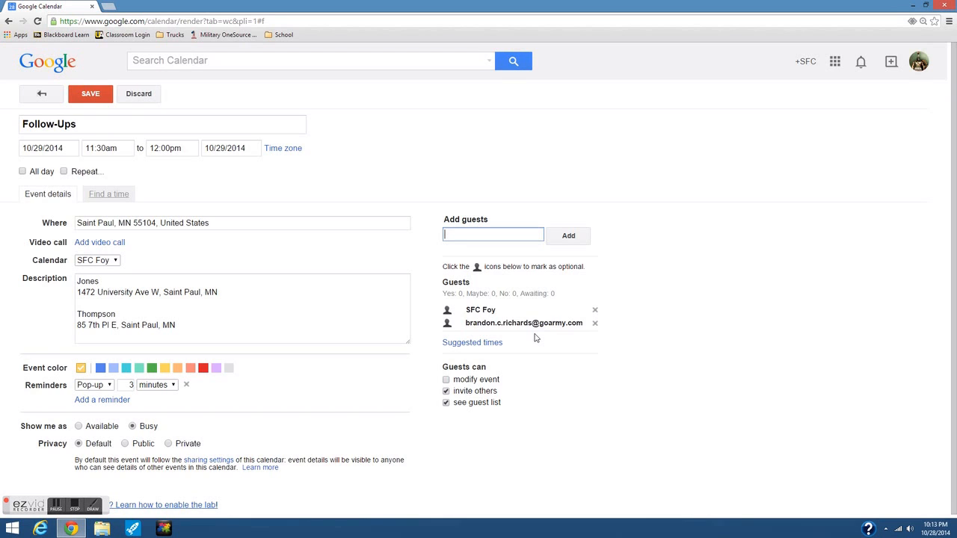
click(88, 98)
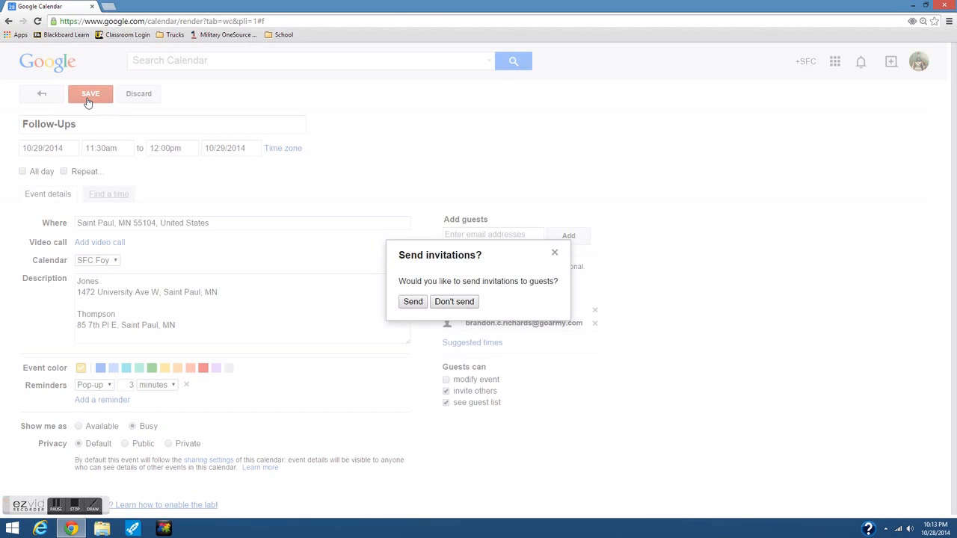
click(413, 303)
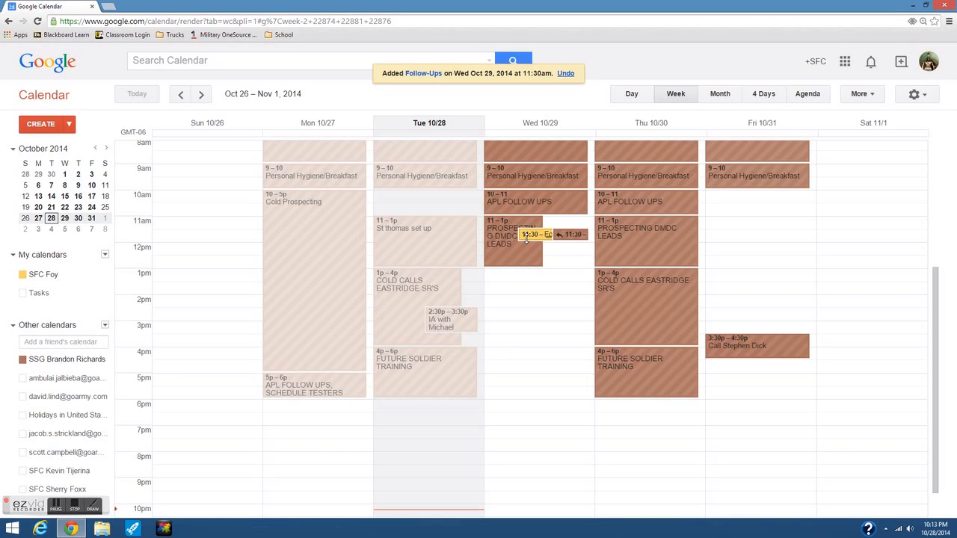
click(563, 236)
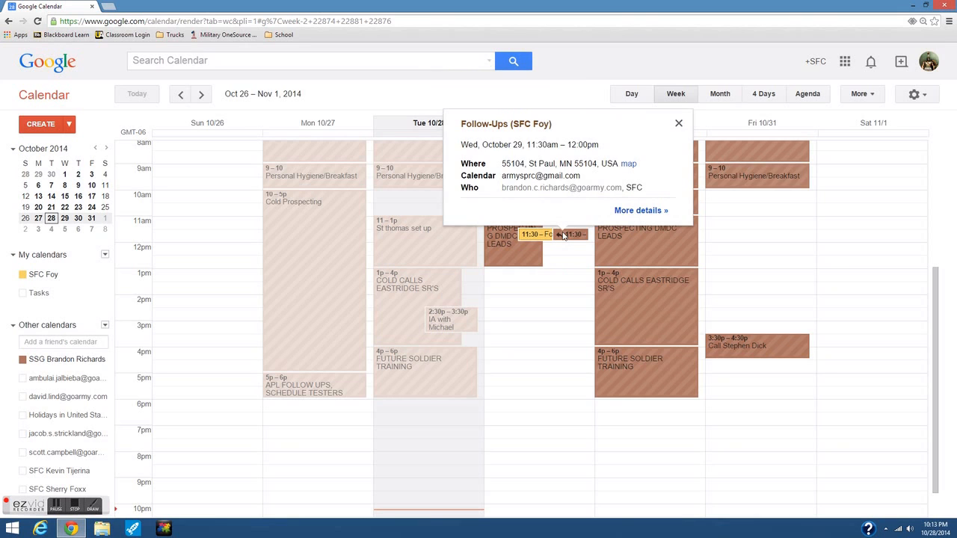
click(632, 216)
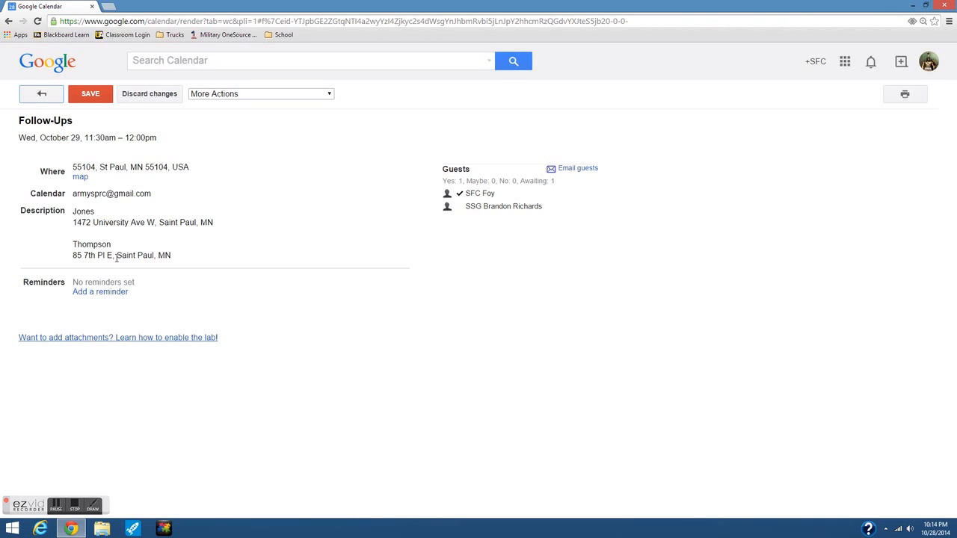
click(41, 95)
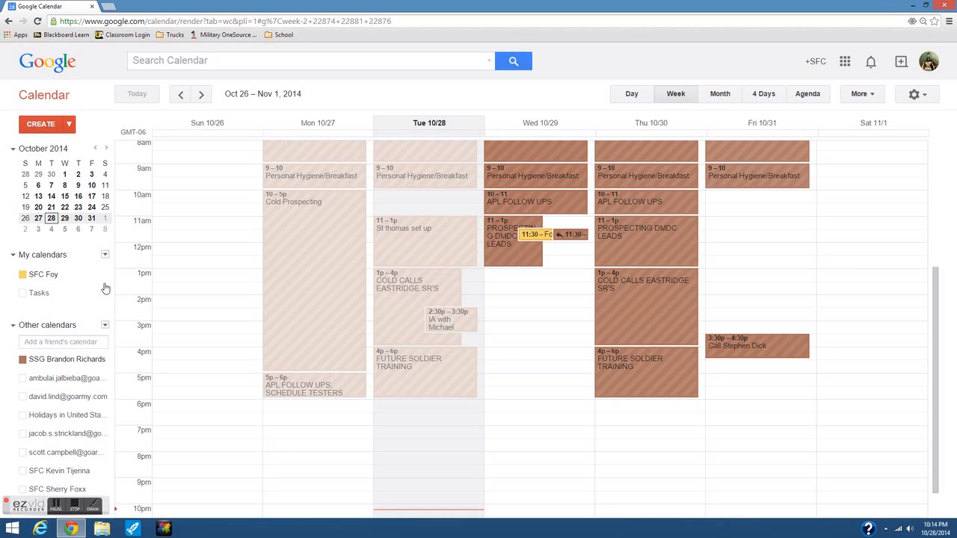
Create a new event on 10/29/2014 starting at 9:00am.
click(44, 126)
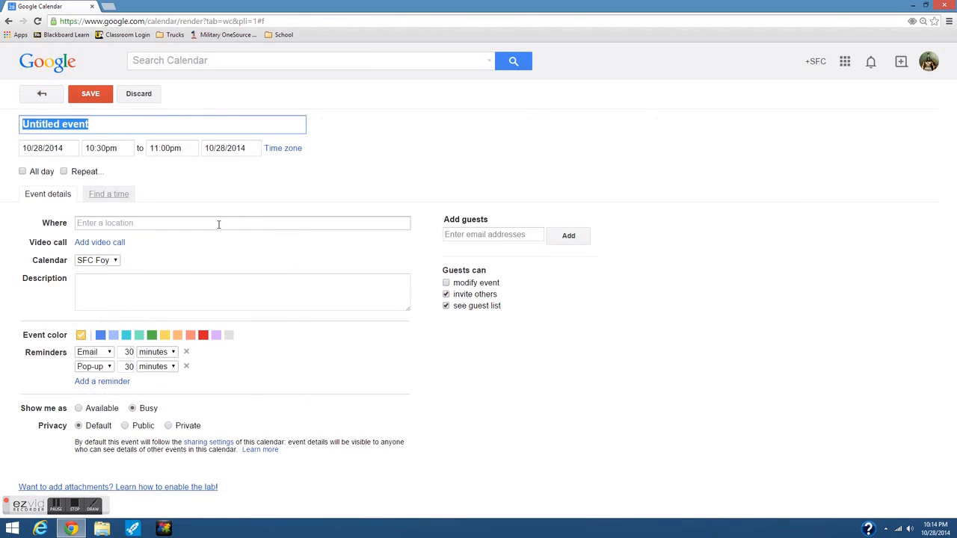
click(41, 147)
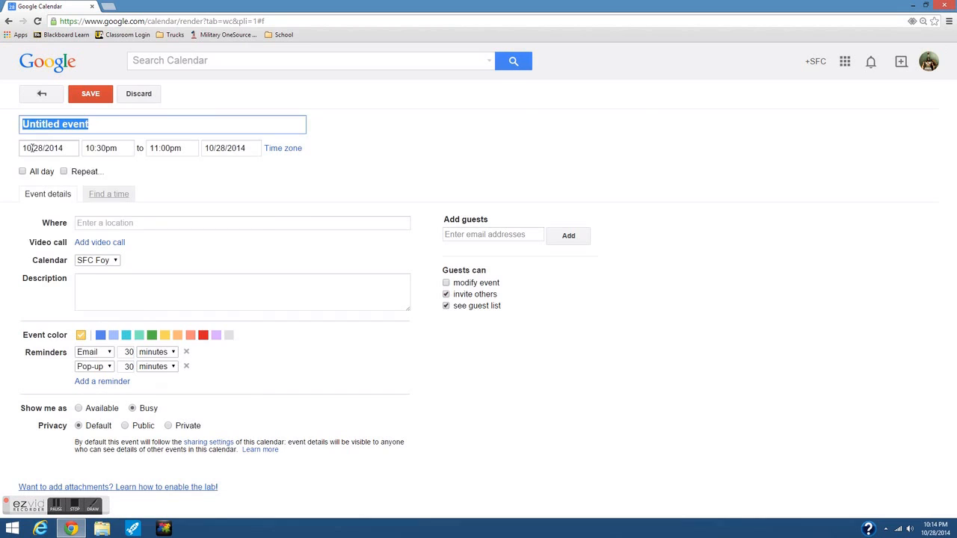
key(BackSpace)
text(9)
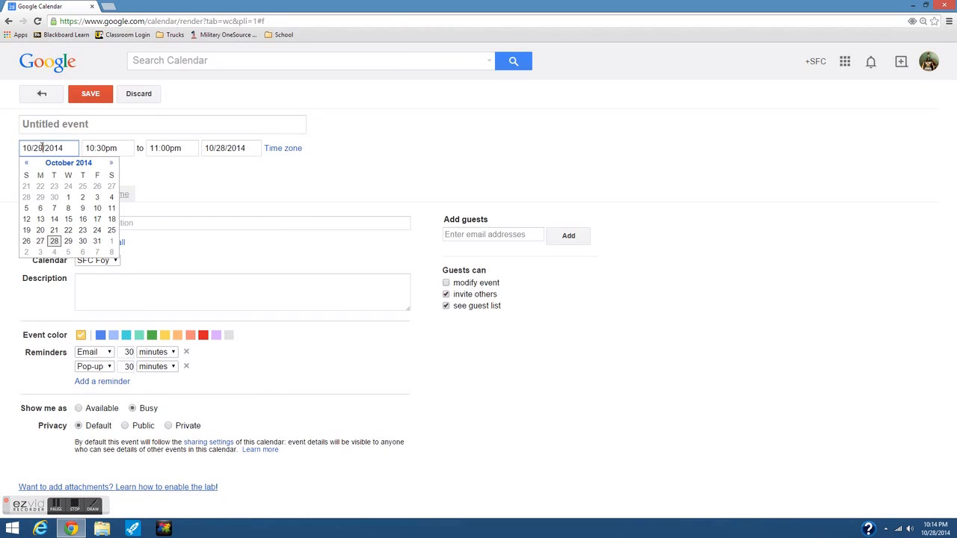
click(110, 146)
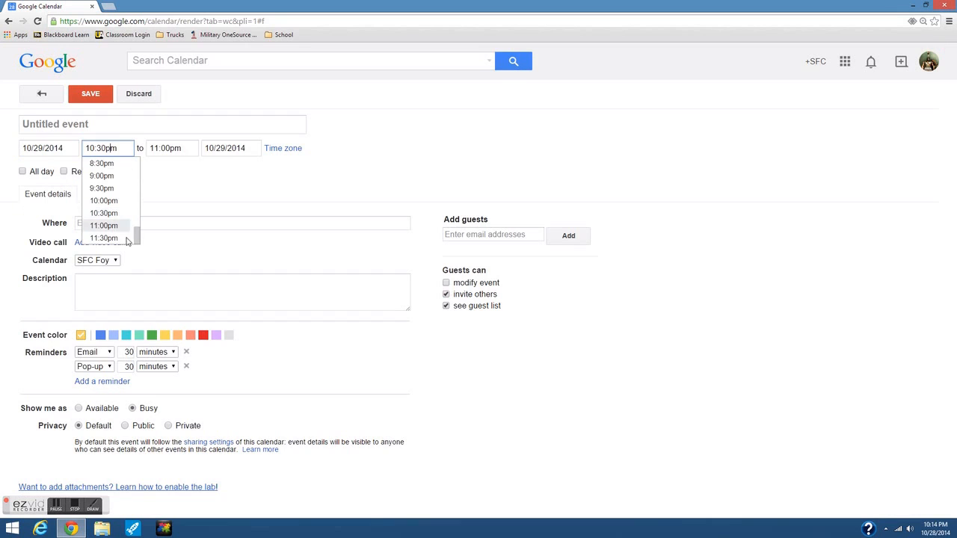
drag(138, 238, 143, 198)
click(105, 210)
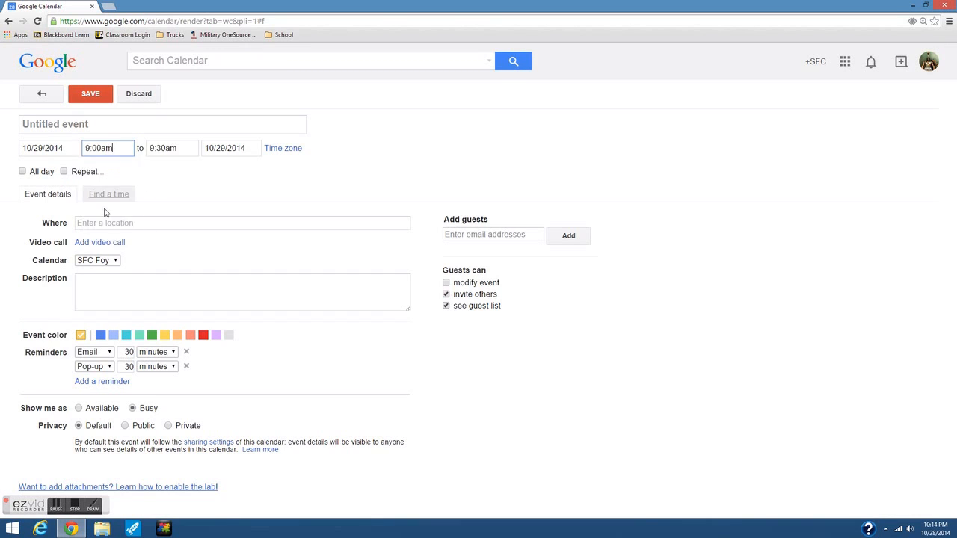
Change the end time to 9:05am and begin titling the event Applicant F/U.
click(162, 148)
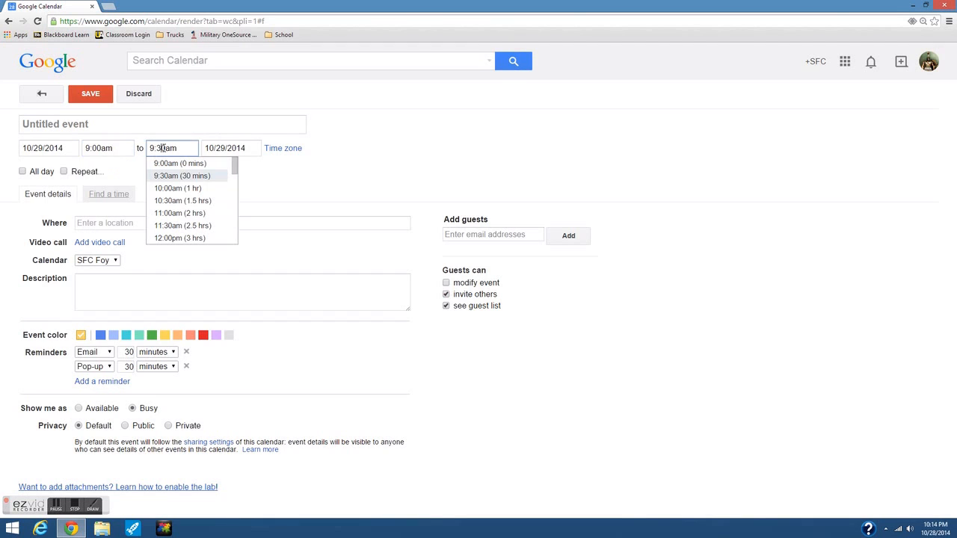
click(213, 175)
key(BackSpace)
key(BackSpace)
text(05)
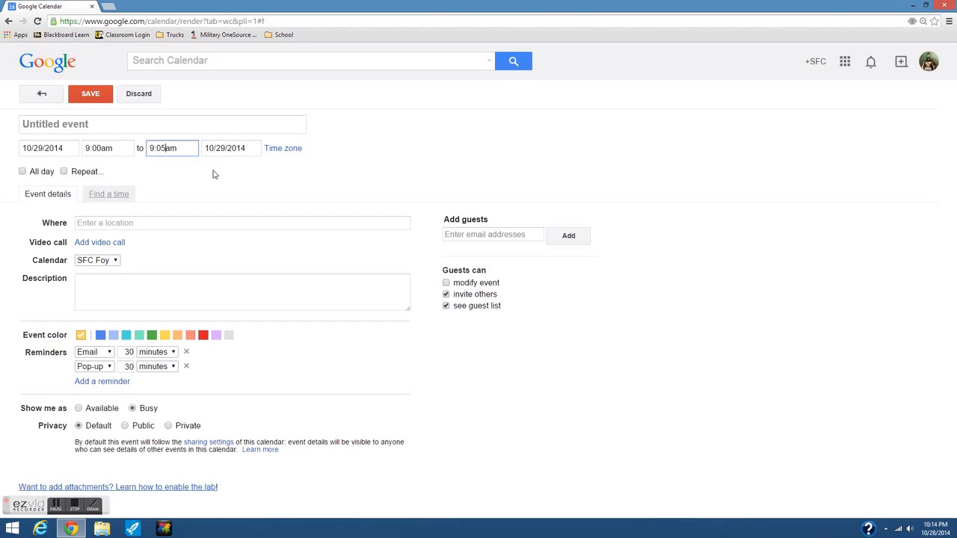
click(87, 127)
text(F)
key(BackSpace)
text(Applicant Fo)
key(BackSpace)
Complete the Applicant F/U title and set the location to the University Avenue West U.S. Army Recruiting Station.
text(/U)
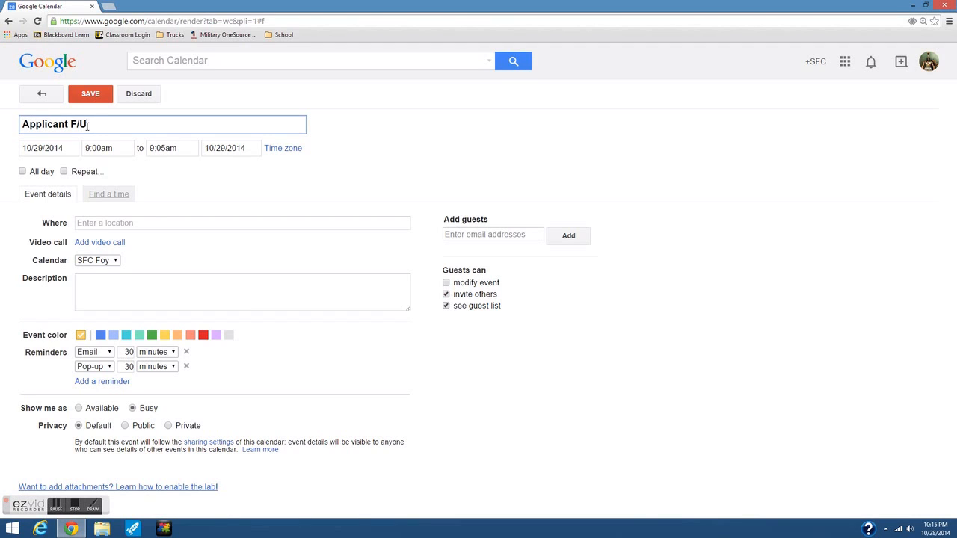
click(94, 222)
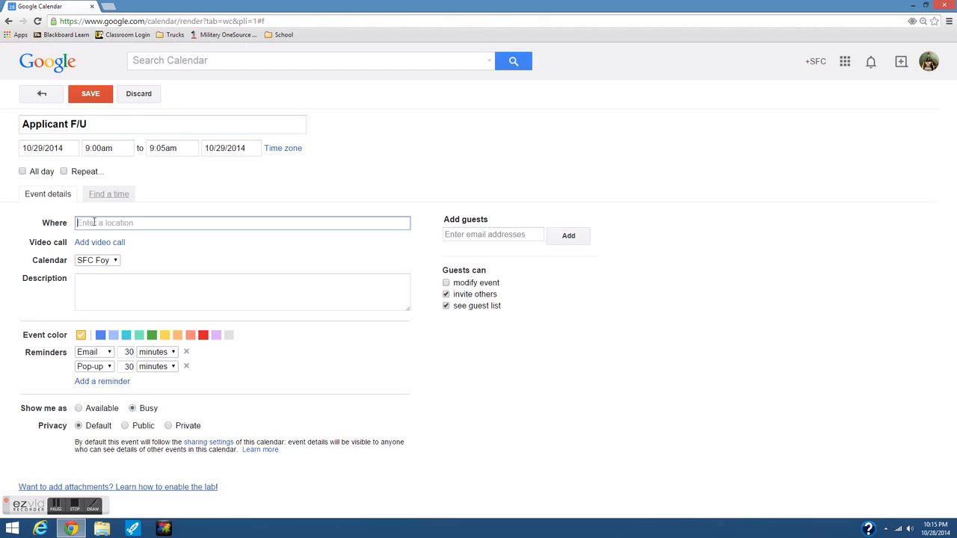
text(1472)
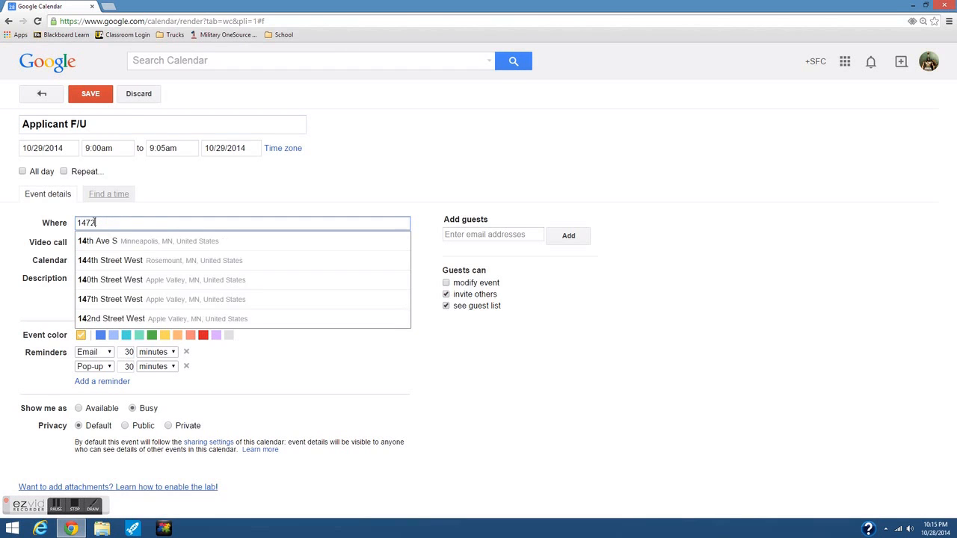
key(BackSpace)
key(BackSpace)
key(BackSpace)
key(BackSpace)
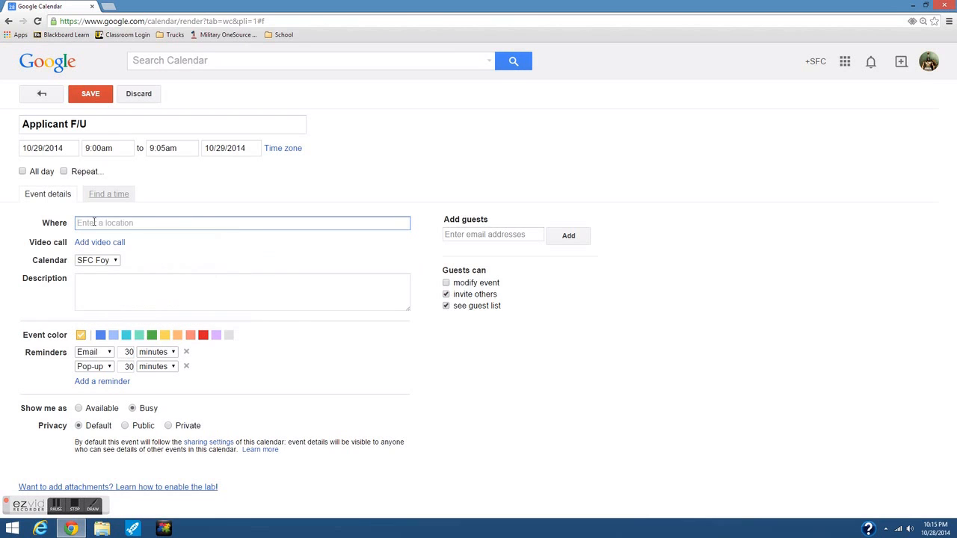
text(U.S)
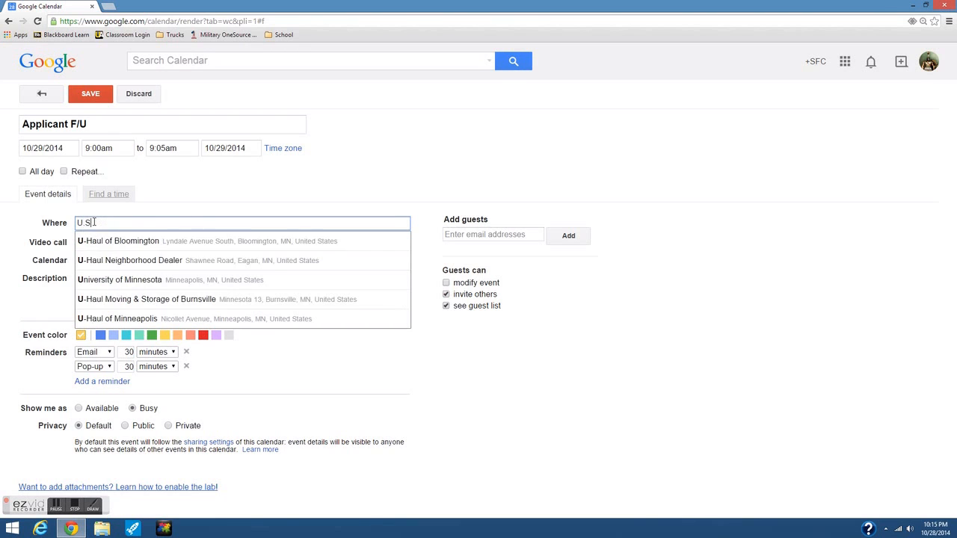
text(.Army Rec)
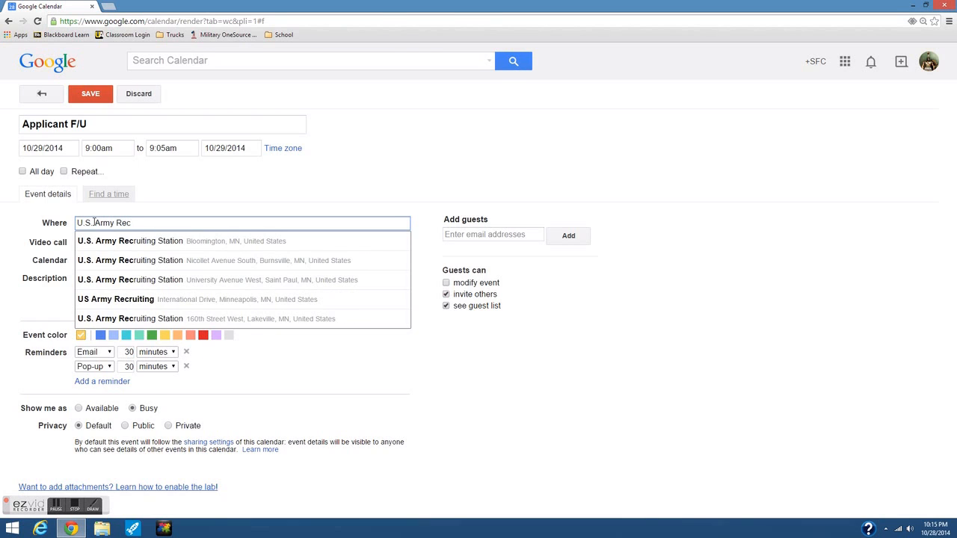
click(199, 282)
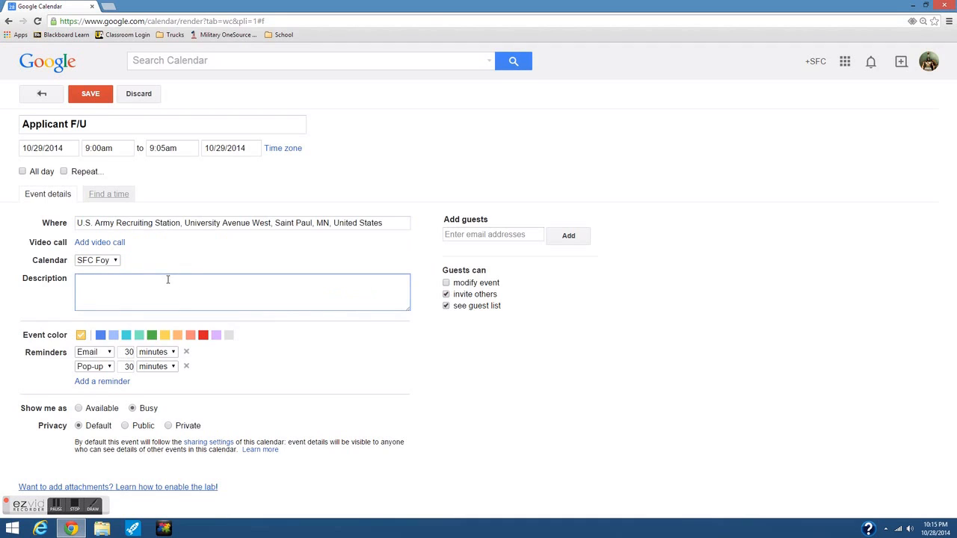
List the two applicants' surnames on separate lines in the description.
text(Jones)
key(BackSpace)
key(BackSpace)
key(BackSpace)
key(BackSpace)
text(ones)
key(Return)
text(Smith)
key(Return)
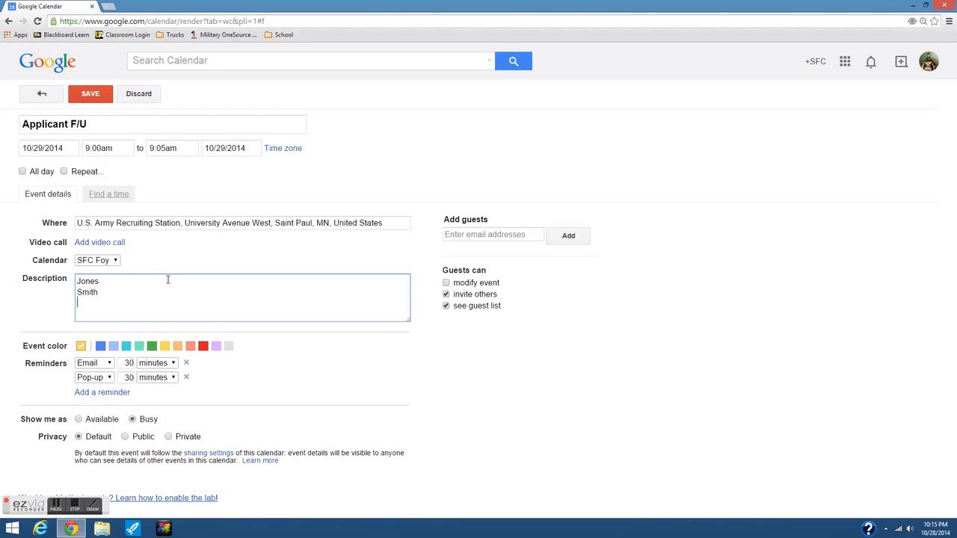
click(107, 283)
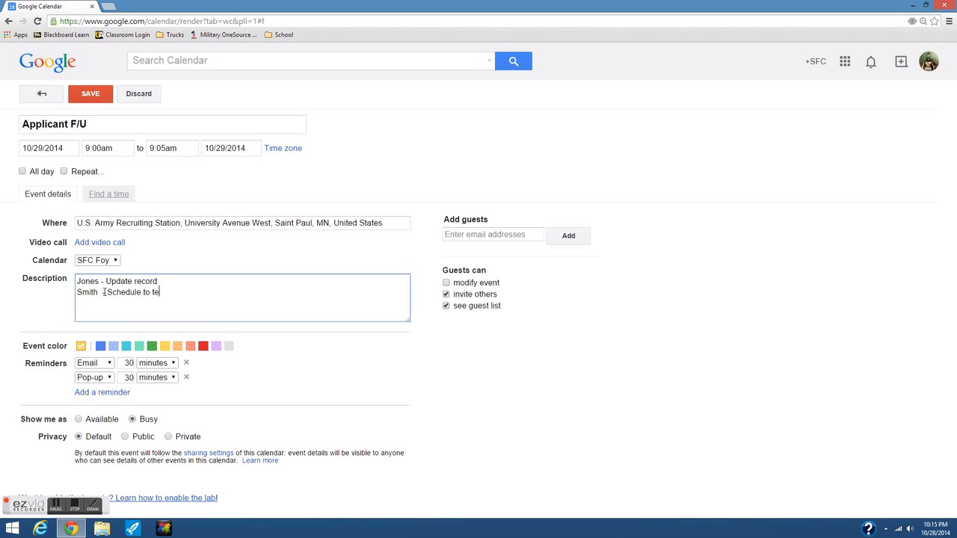
key(Return)
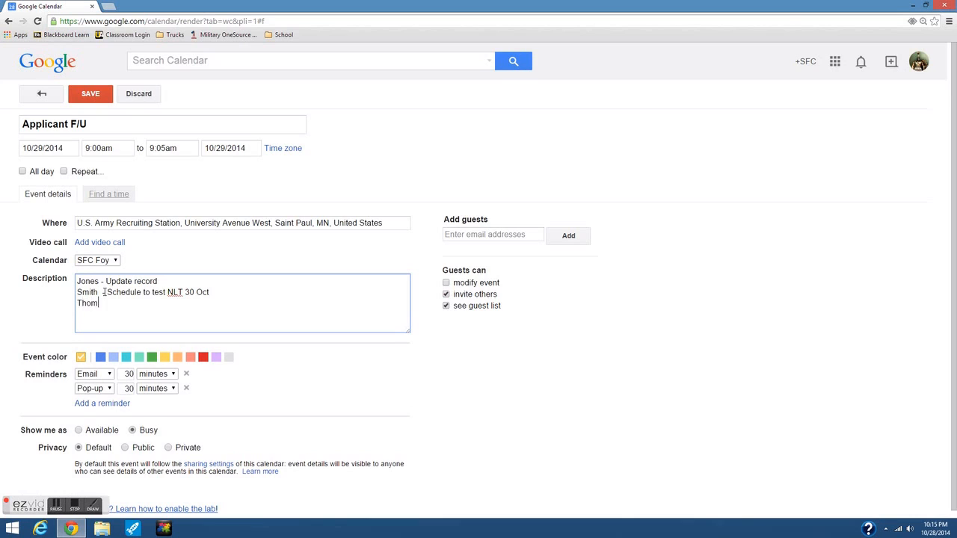
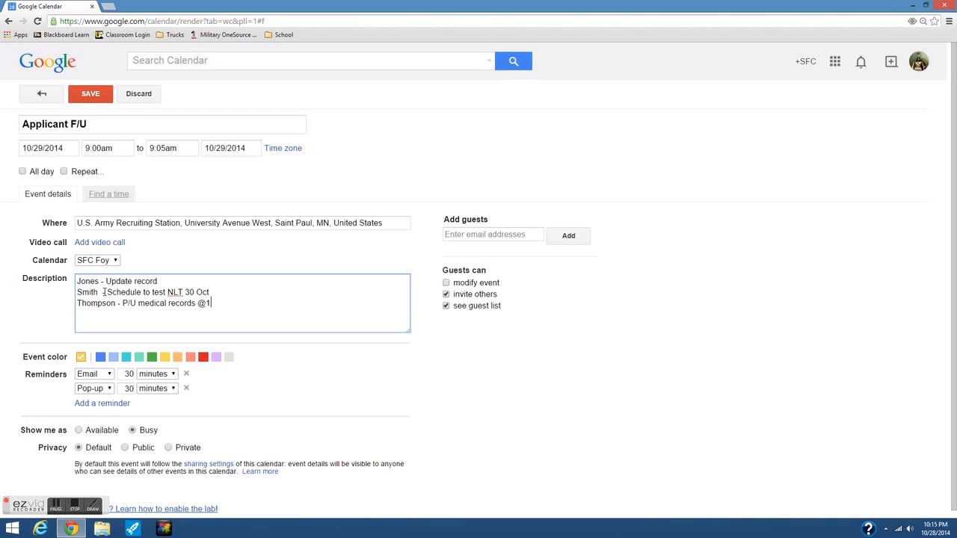
click(453, 236)
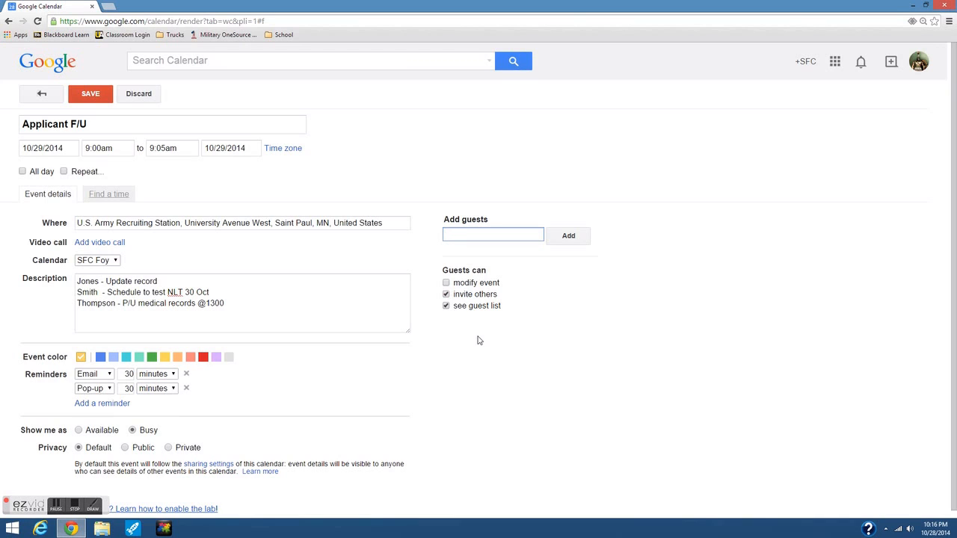
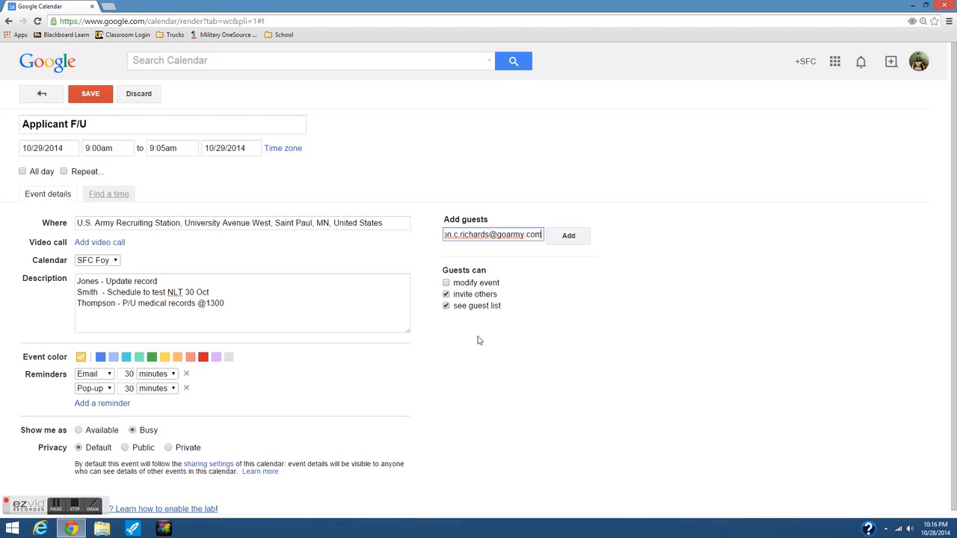
Invite the recruiter's e-mail address as a guest and keep only a 3-minute pop-up reminder.
click(187, 374)
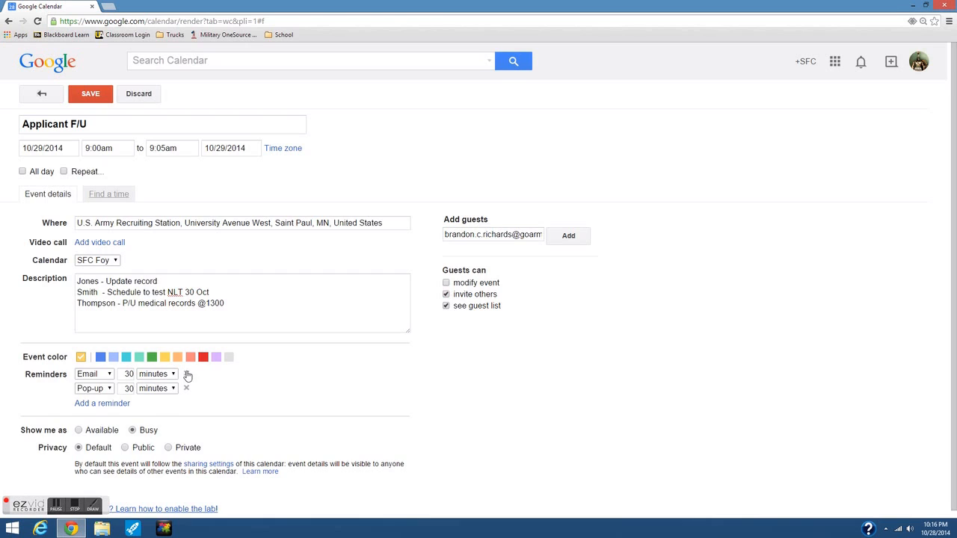
click(187, 375)
double_click(127, 373)
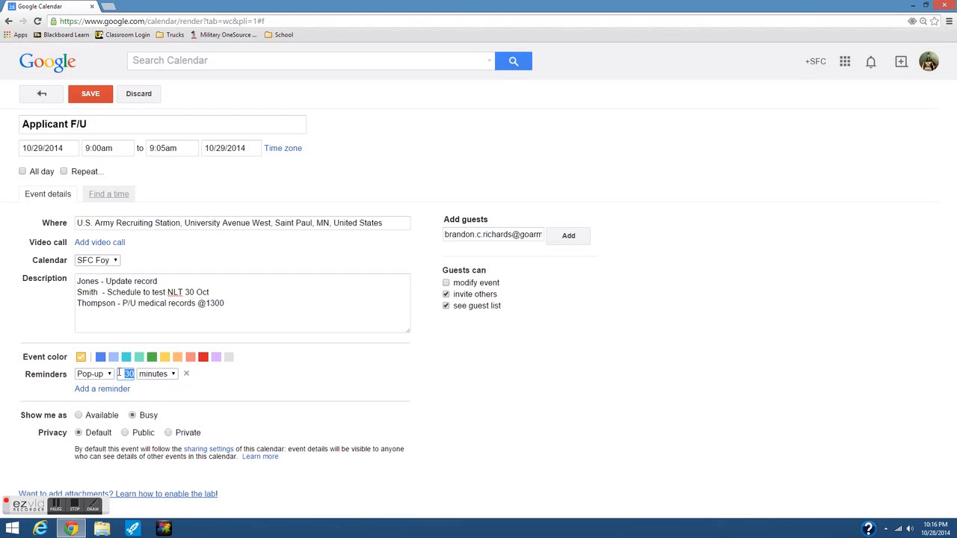
text(3)
click(556, 246)
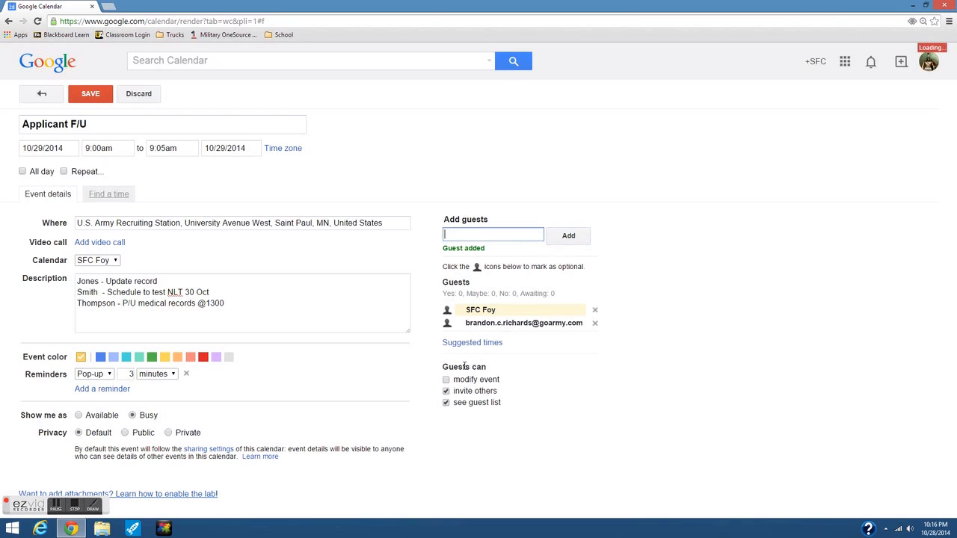
Save the 9am Applicant F/U event and send the guest invitations.
click(97, 103)
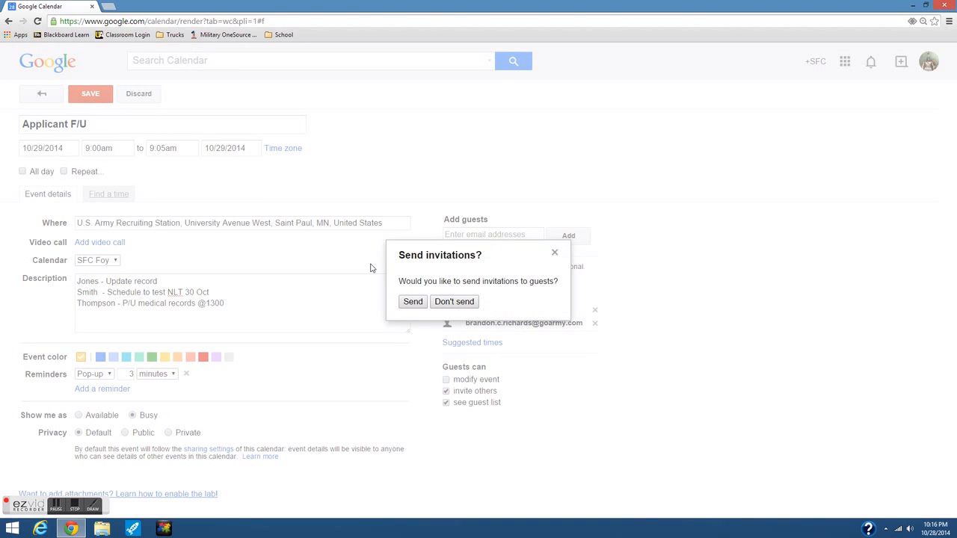
click(412, 301)
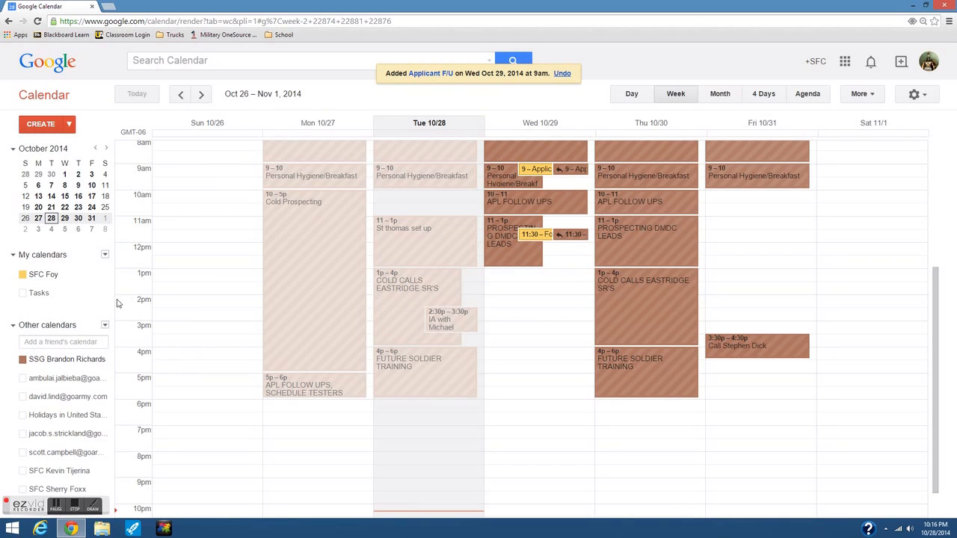
click(44, 125)
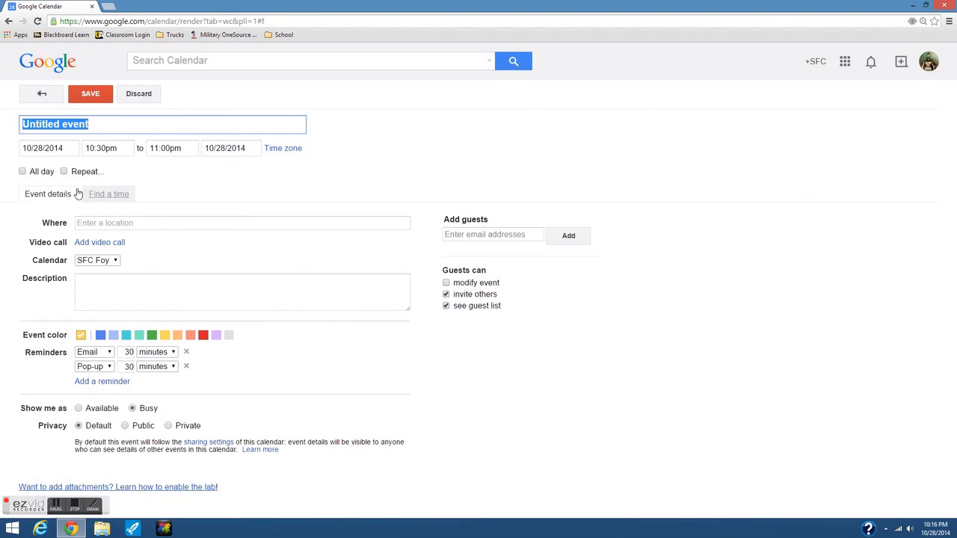
Title the new event 'Applicant F/U' and set its date to 10/29/2014.
text(Applican)
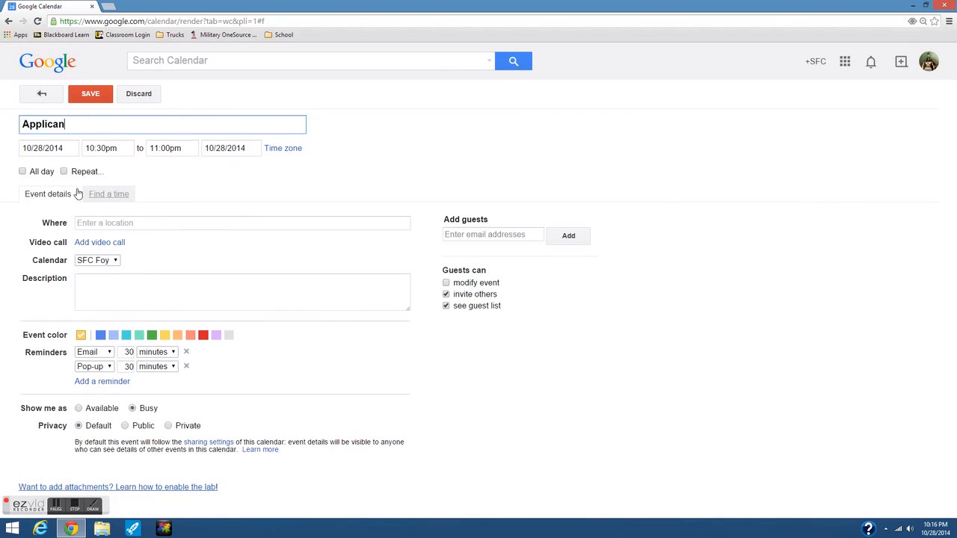
text(t F/U)
click(43, 148)
key(BackSpace)
text(99)
key(BackSpace)
click(210, 171)
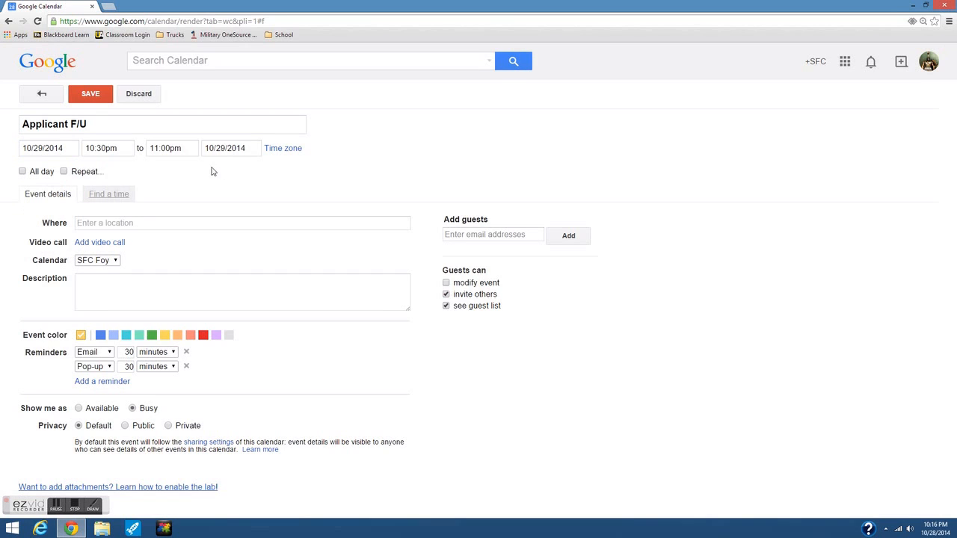
Set the event time from 9:05am to 9:10am.
click(107, 150)
drag(142, 242, 139, 187)
click(112, 181)
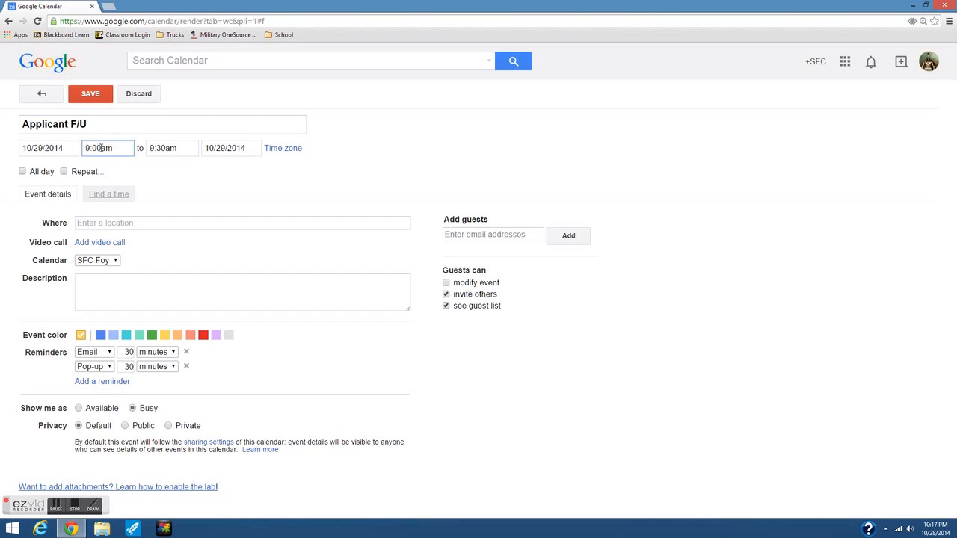
click(101, 148)
key(BackSpace)
text(5)
click(163, 150)
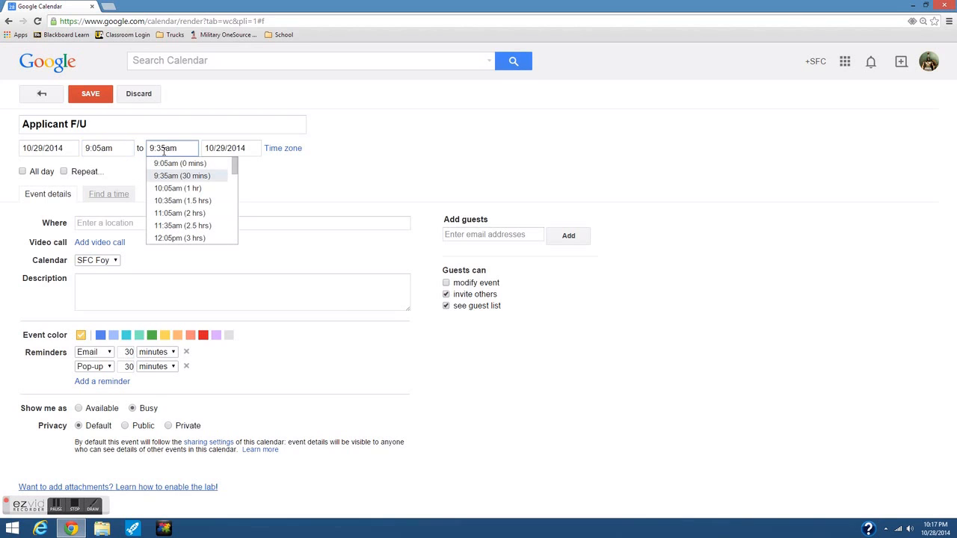
key(BackSpace)
text(1)
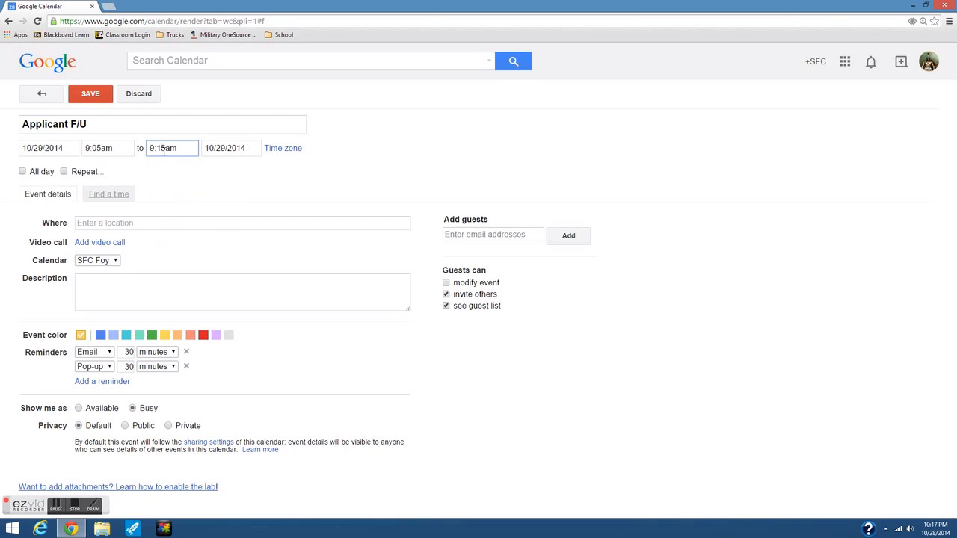
key(Delete)
text(6)
key(BackSpace)
text(0)
Start typing 'U.S. Army Rec' as the event location.
click(182, 190)
click(124, 223)
text(U.S. Army )
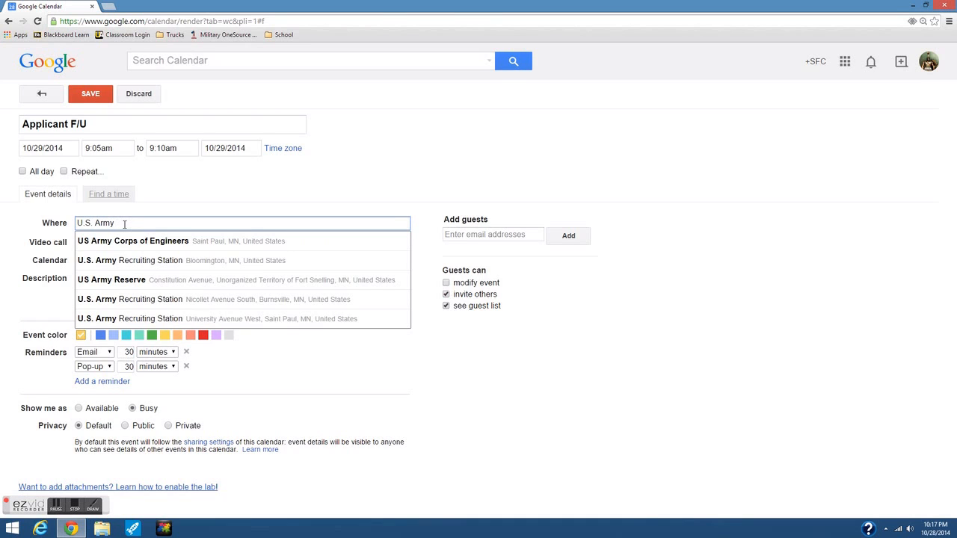
text(Rec)
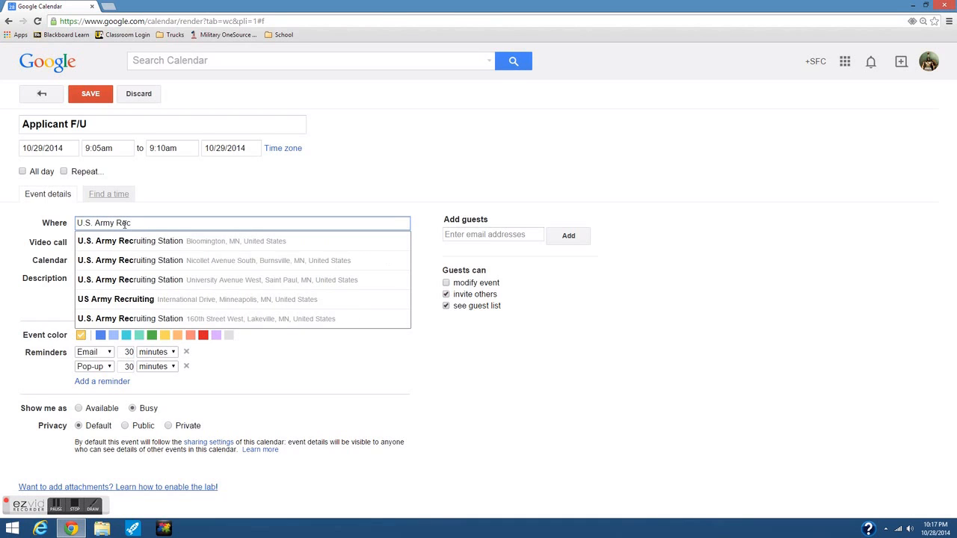
Choose the Saint Paul recruiting station location and add the note 'Anderson - update record'.
click(142, 280)
click(96, 280)
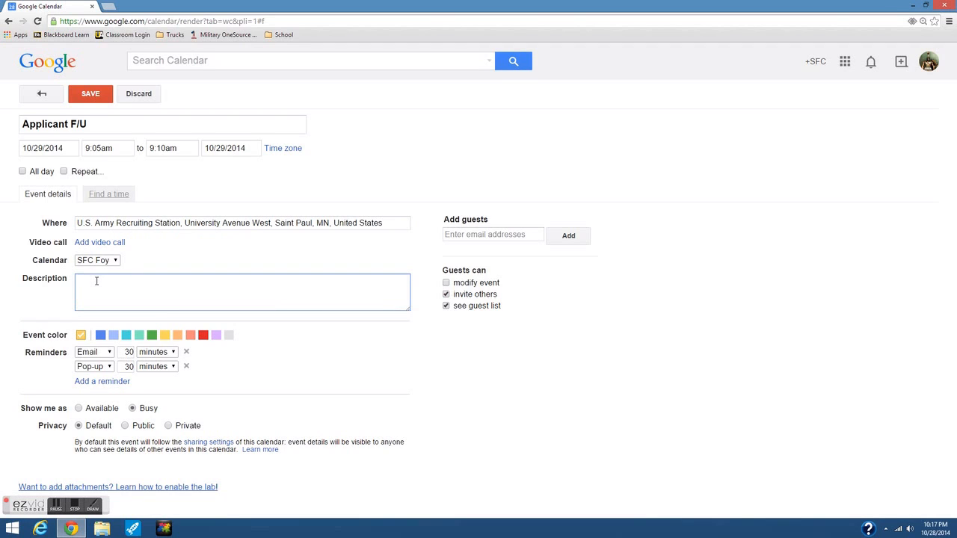
text(Anderson - update record)
key(Return)
Add Thomas's physical/2807-2/Live Scan note and Smith's parent meeting NLT 30 Oct note.
text(Thomas - Schedu)
key(BackSpace)
key(BackSpace)
text(dule Physical/Update 2807-2/Verify )
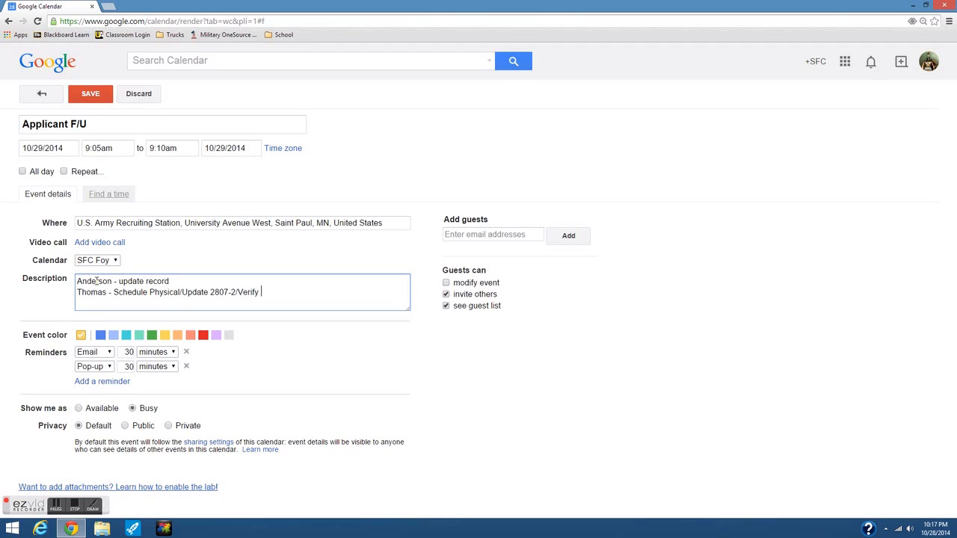
text(Live Scan)
key(Return)
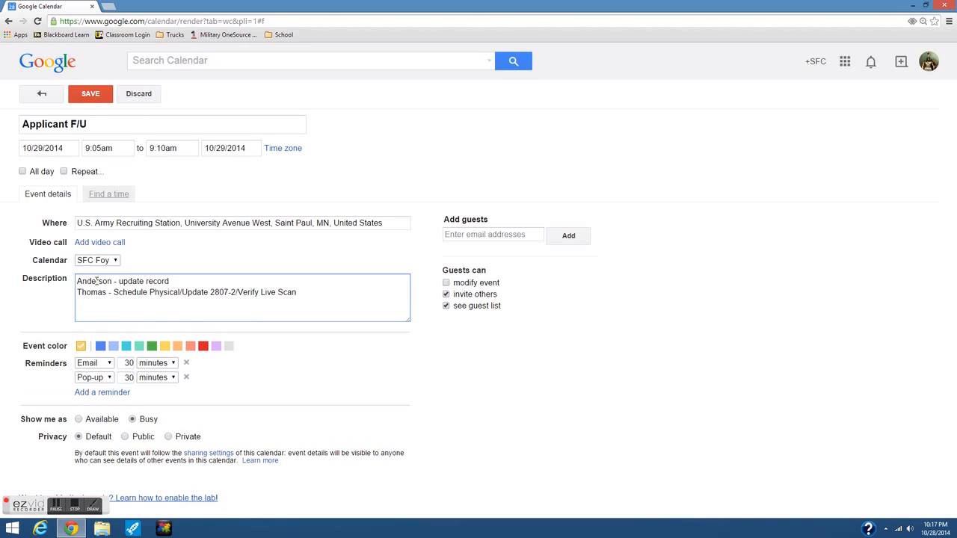
text(Smith -)
text(Schedule meeting with p)
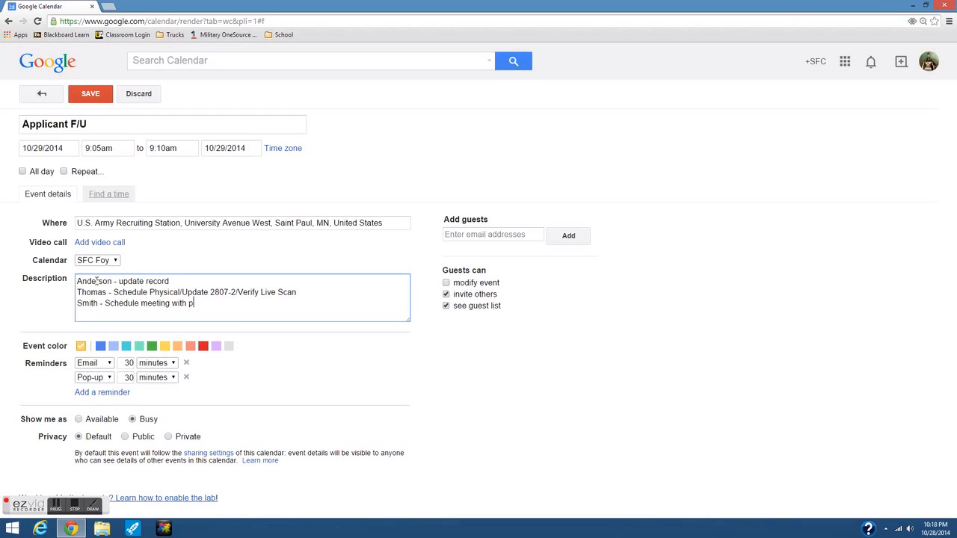
text(arents NLT 30 Oct)
Add the recruiter's e-mail address as a guest on the event.
click(462, 235)
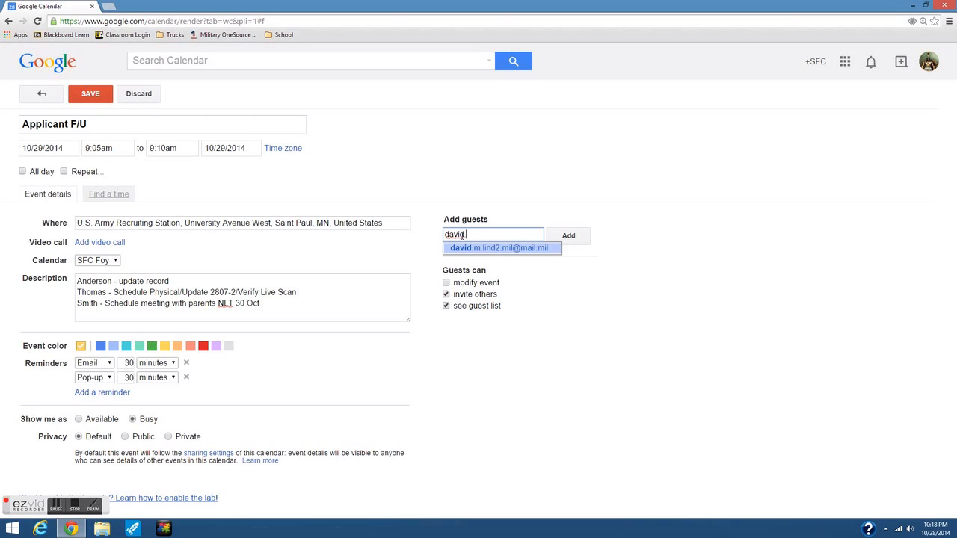
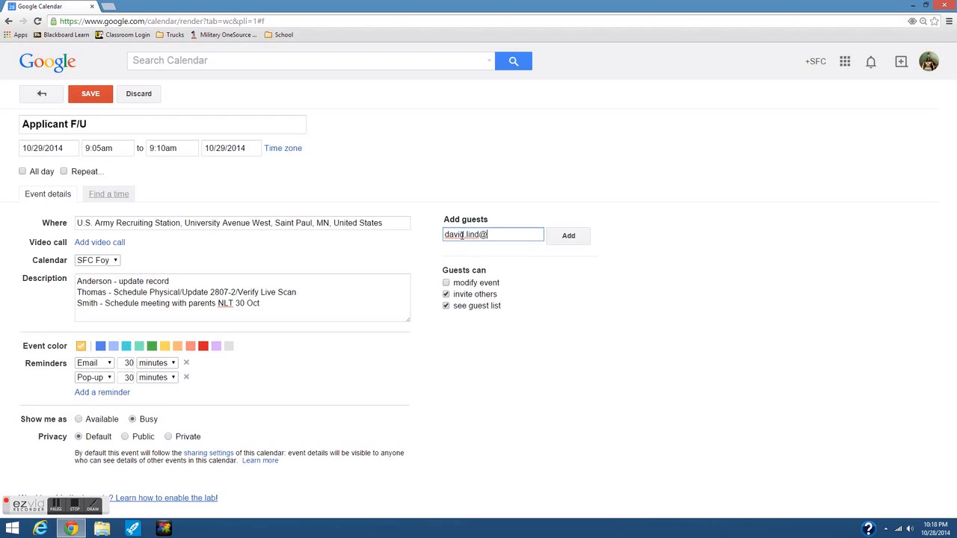
click(560, 237)
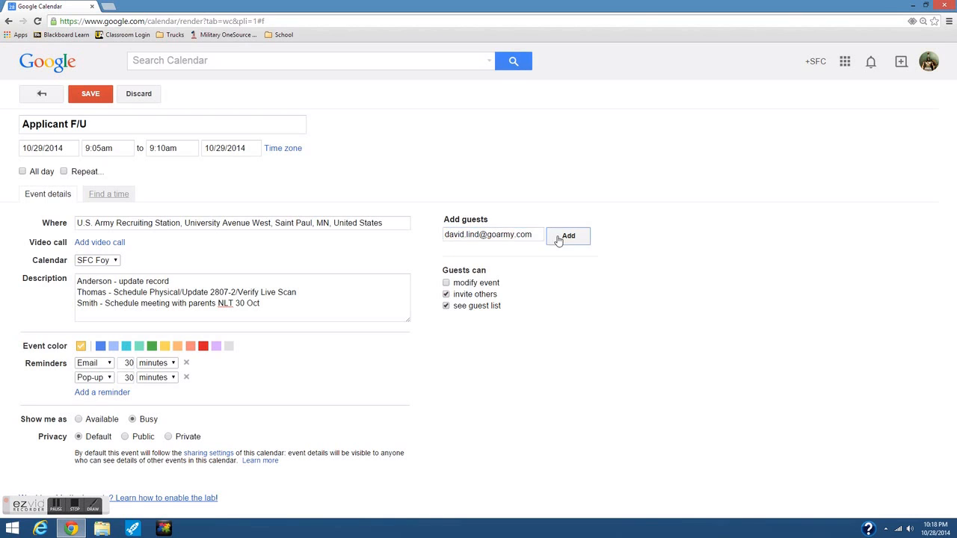
Keep only a 3-minute pop-up reminder and save the second Applicant F/U event.
click(186, 363)
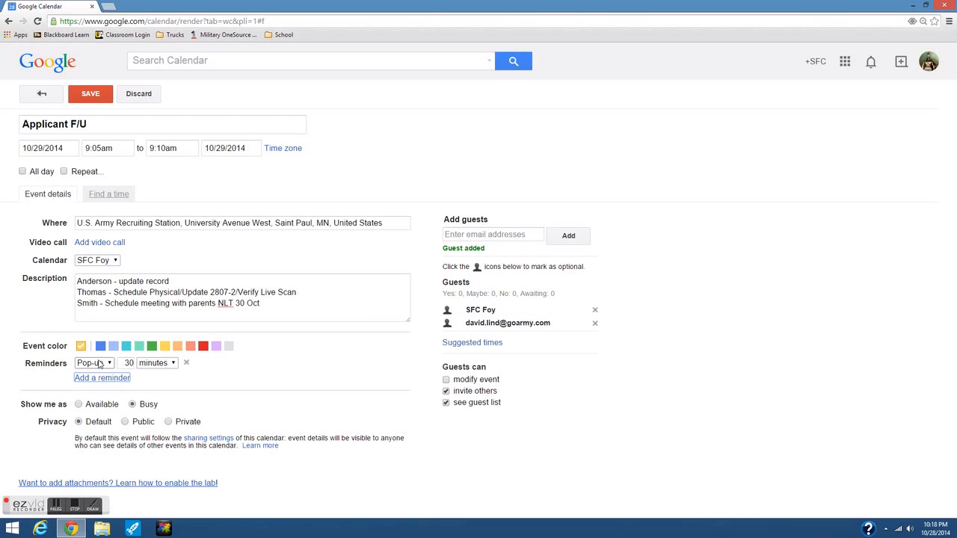
click(129, 364)
key(BackSpace)
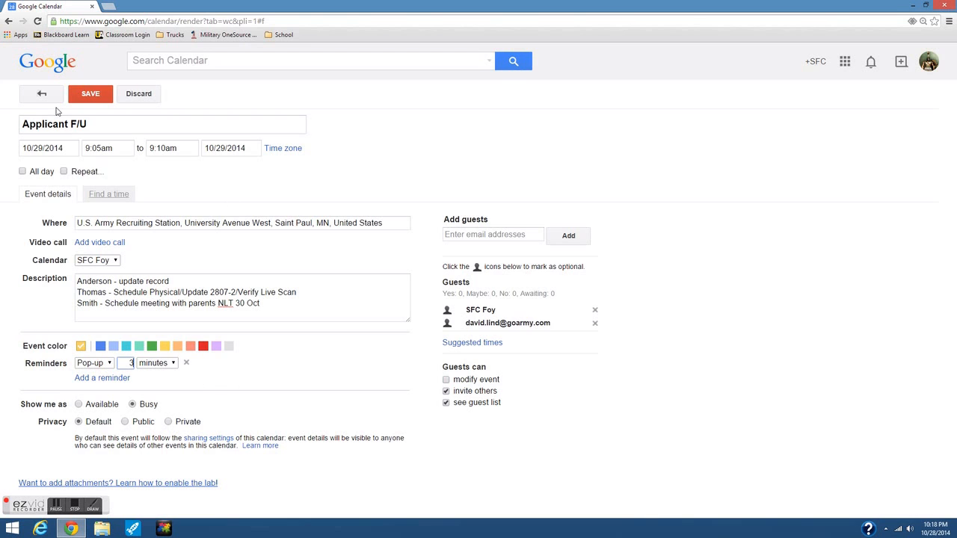
click(88, 98)
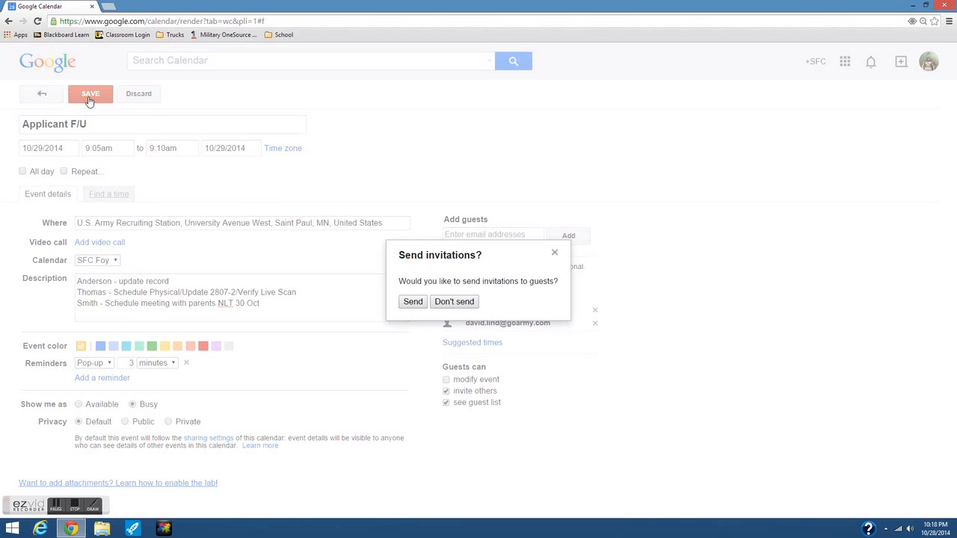
Send invitations, hide the colleague's calendar, and check Follow-Ups before returning to week view.
click(413, 302)
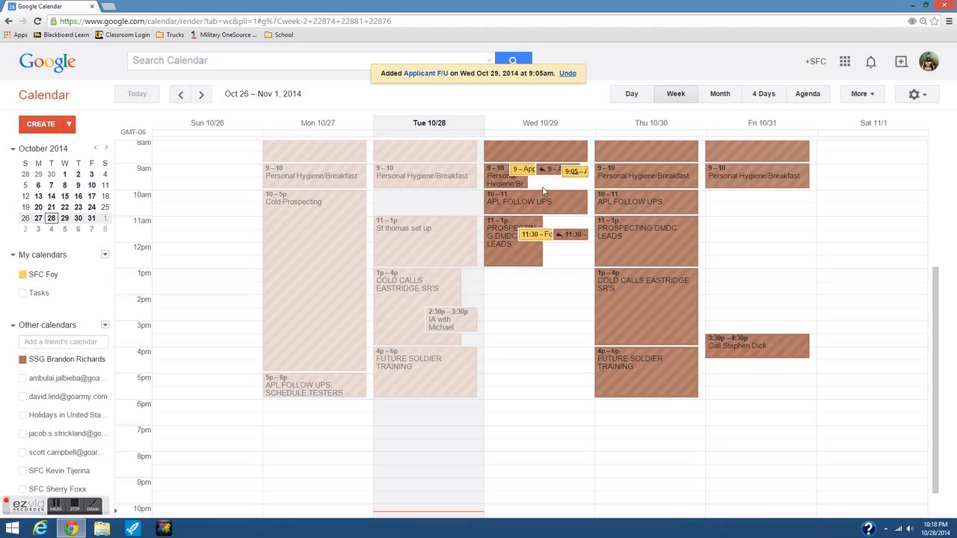
click(23, 364)
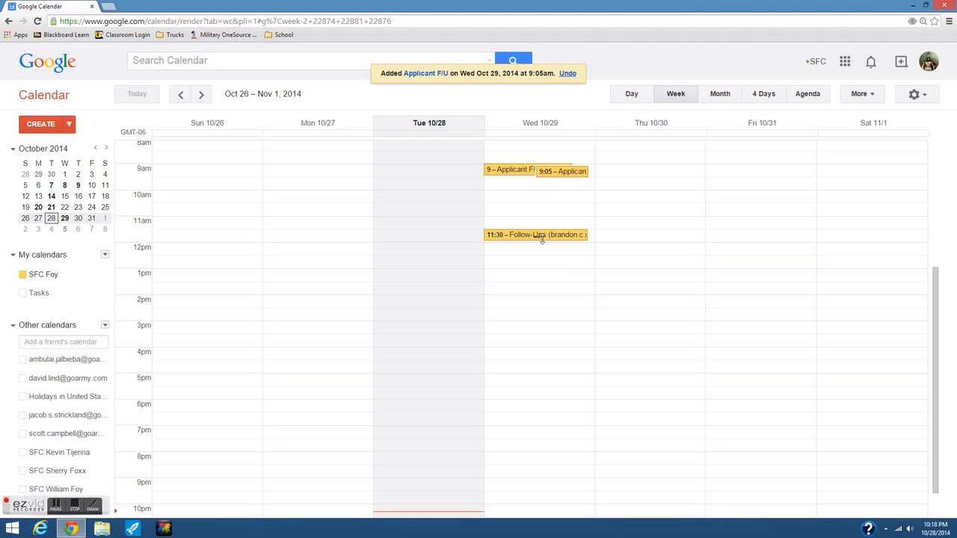
click(512, 237)
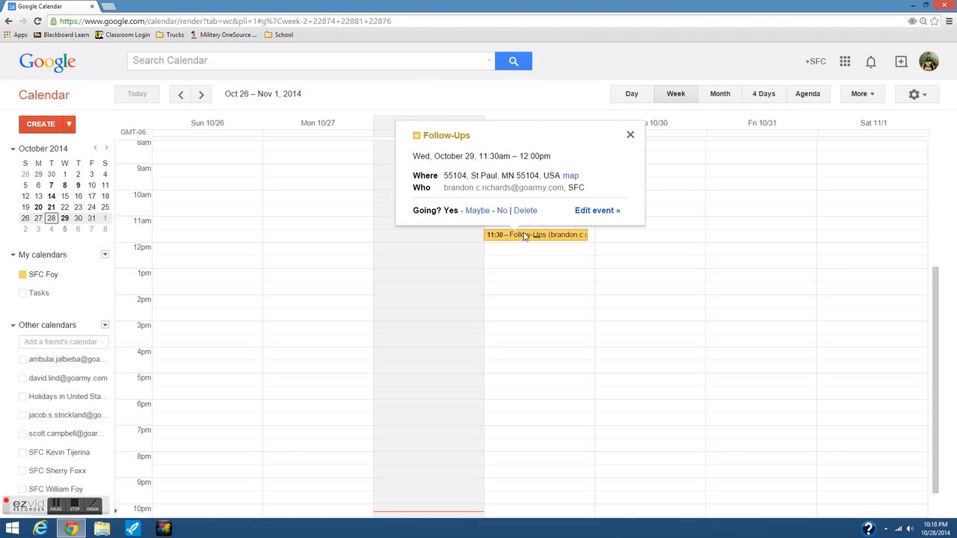
click(601, 211)
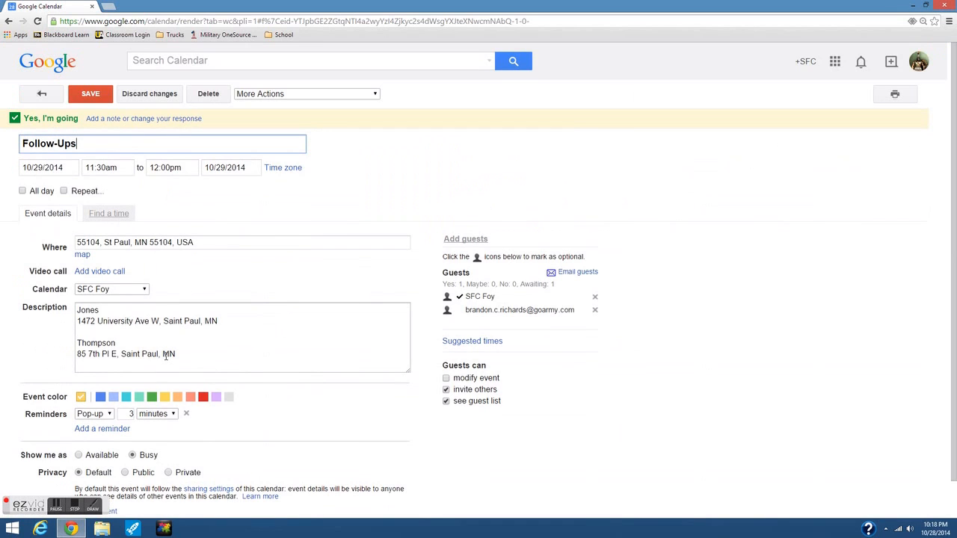
click(33, 98)
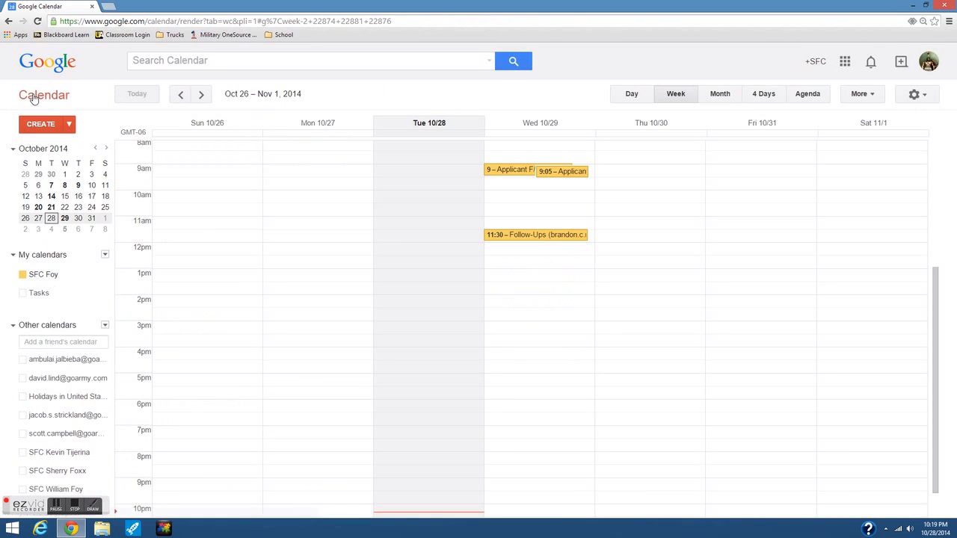